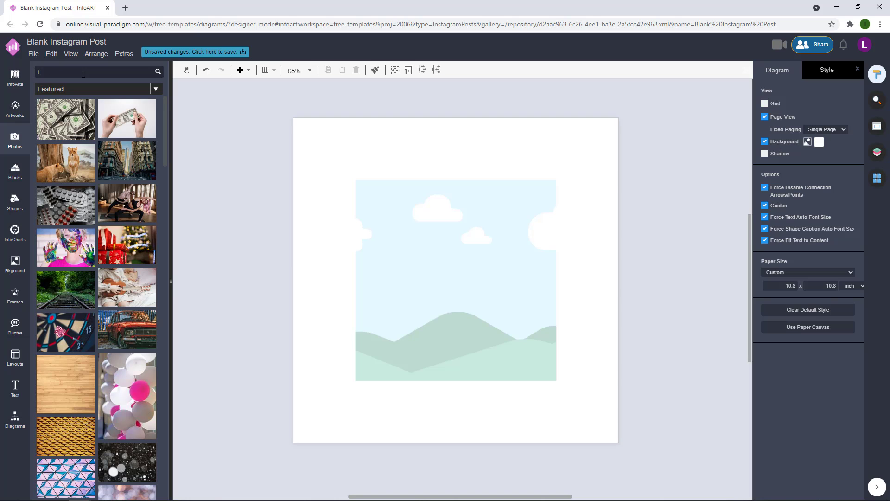
Search the photos for "father" and place the picture of a father and child sitting on a wooden dock in the photo placeholder.
type("r")
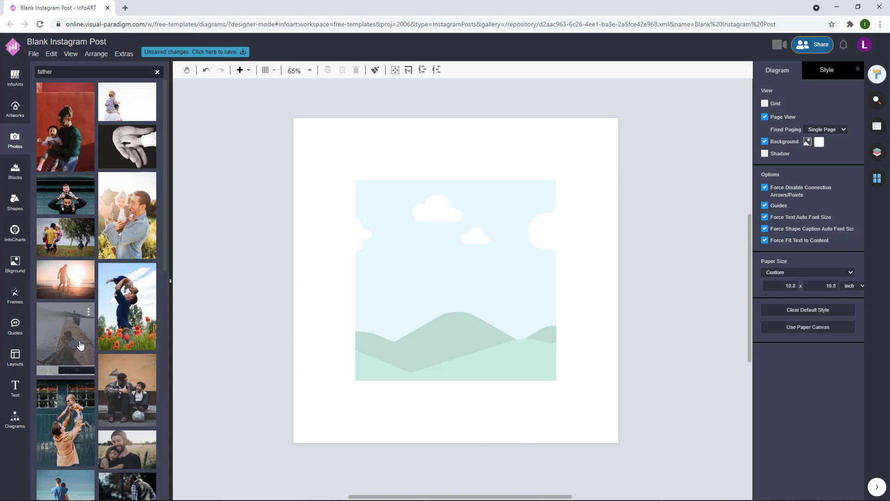
left_click_drag(80, 344, 457, 281)
left_click(649, 251)
left_click_drag(683, 263, 645, 265)
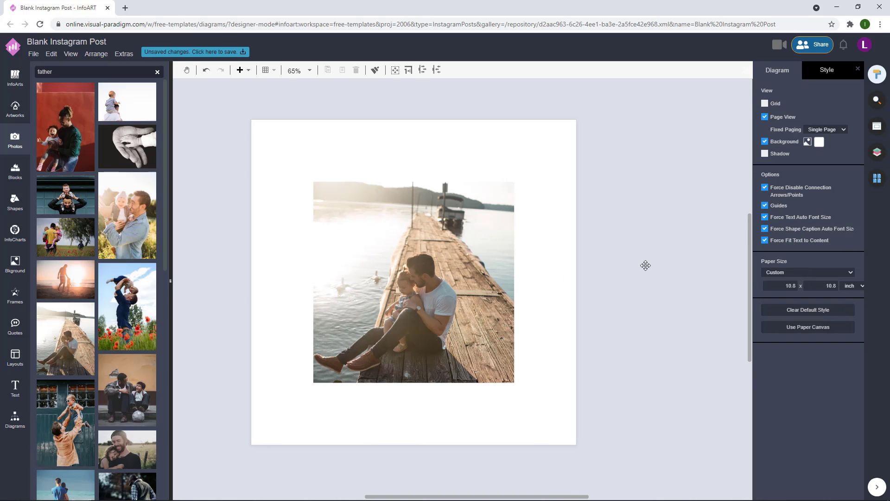
Raise the contrast of the placed photo to 104 %.
left_click(470, 294)
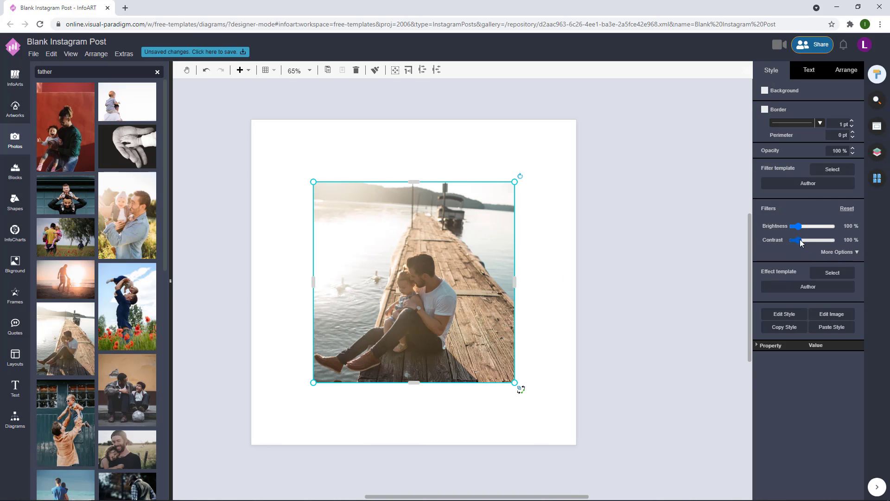
left_click(685, 223)
left_click(463, 314)
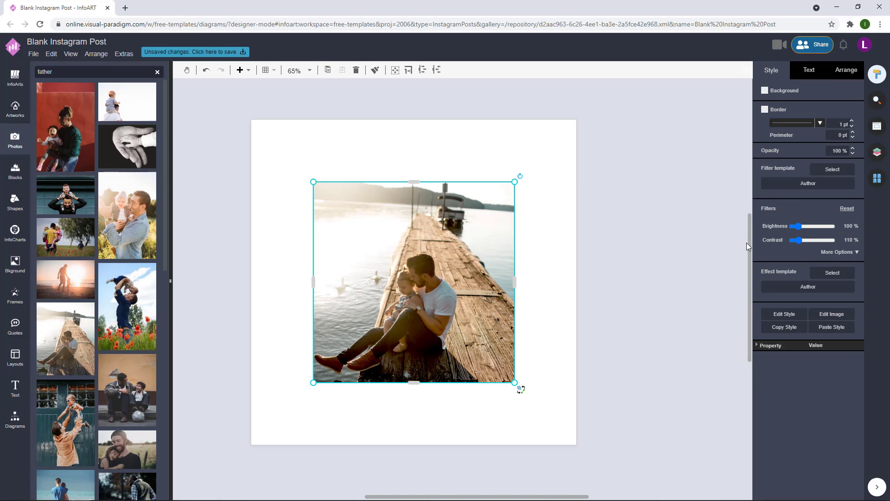
left_click(596, 237)
key("ctrl+a")
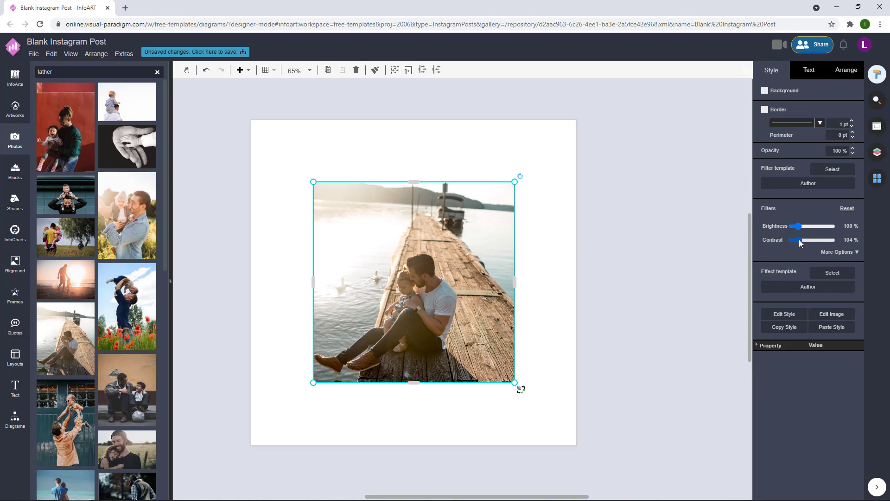
Set the page background to a pale cream colour, #fffbf1.
left_click(590, 188)
left_click(819, 141)
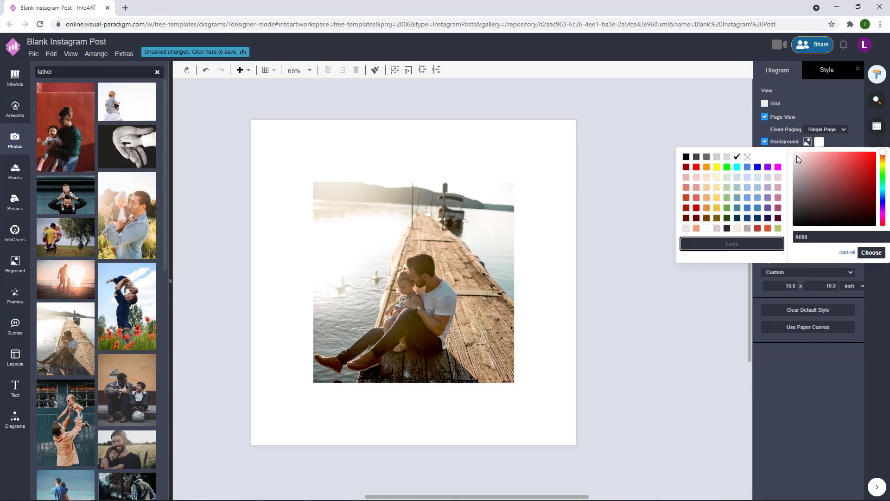
left_click_drag(882, 156, 882, 161)
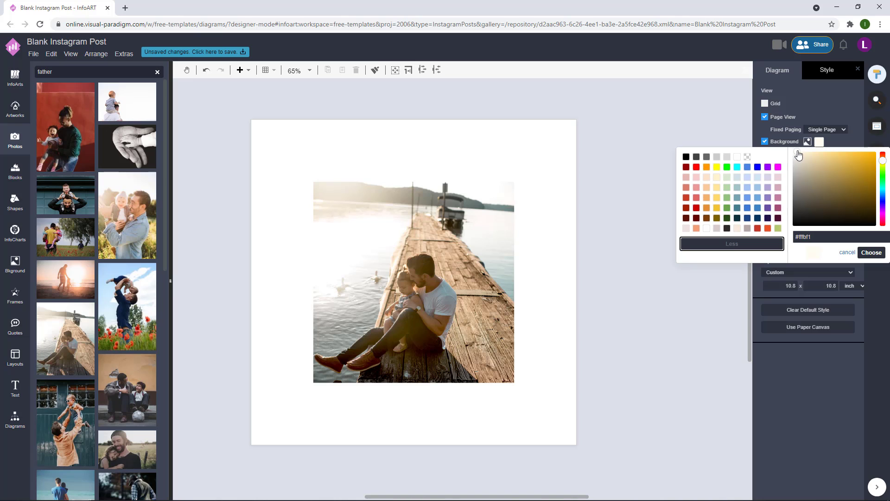
left_click(871, 252)
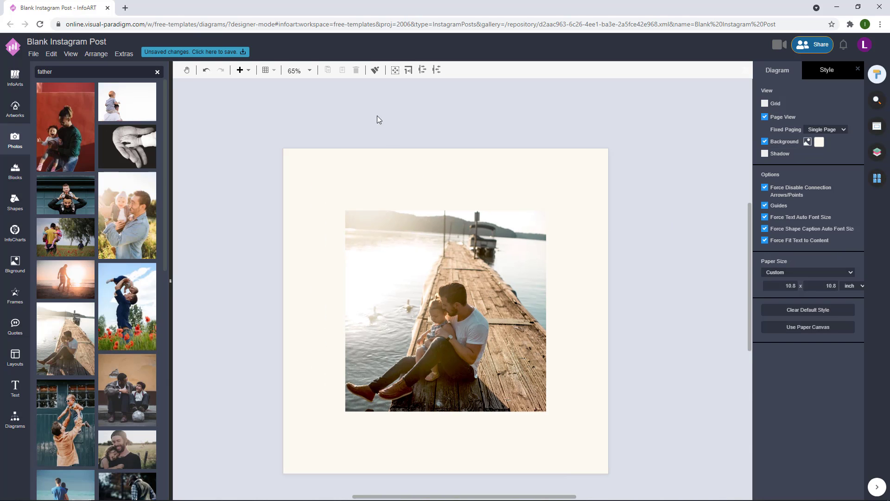
Add a text box above the page reading "H A P P Y", with a space between the letters.
double_click(376, 115)
left_click_drag(389, 124, 421, 133)
key("Escape")
double_click(479, 138)
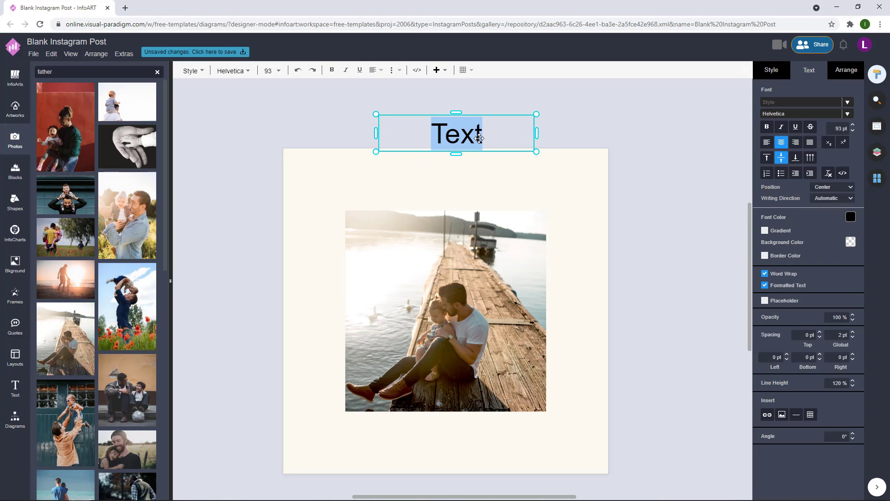
type("H A P")
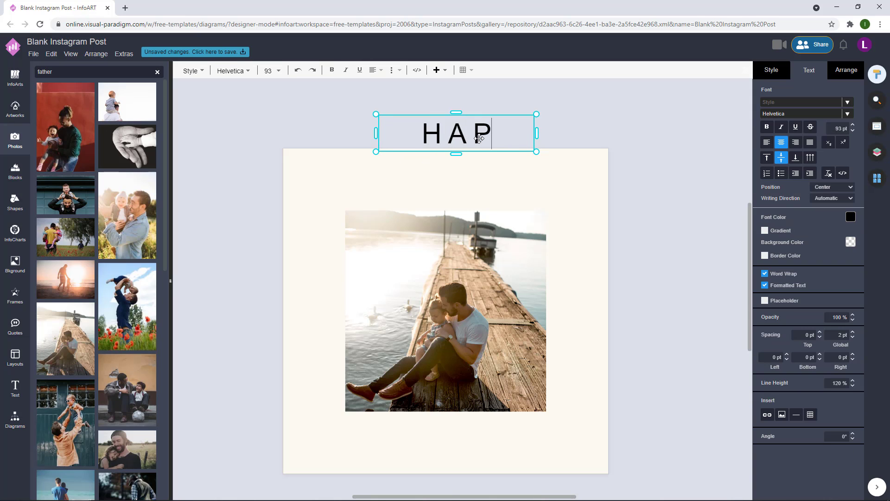
type(" P Y")
key("Escape")
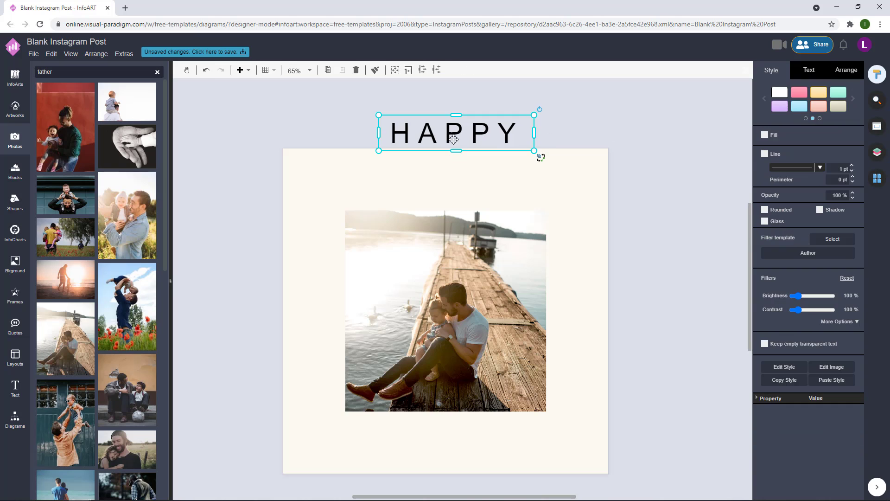
Change the font of the "H A P P Y" text to Josefin Sans.
double_click(489, 133)
left_click(847, 102)
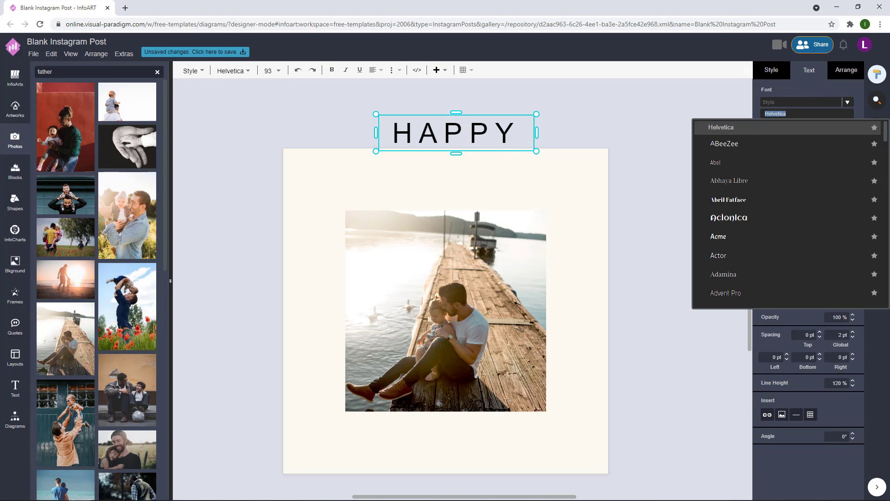
left_click_drag(886, 135, 870, 165)
left_click(726, 188)
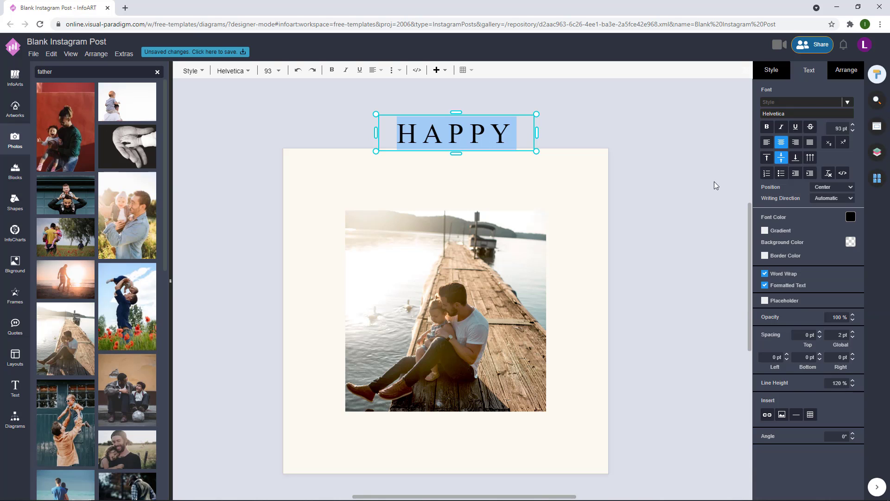
left_click(688, 175)
Reduce the "H A P P Y" text to 60 pt and place it over the photo's upper edge.
left_click(505, 132)
left_click_drag(531, 114, 572, 213)
left_click(519, 186)
left_click(444, 214)
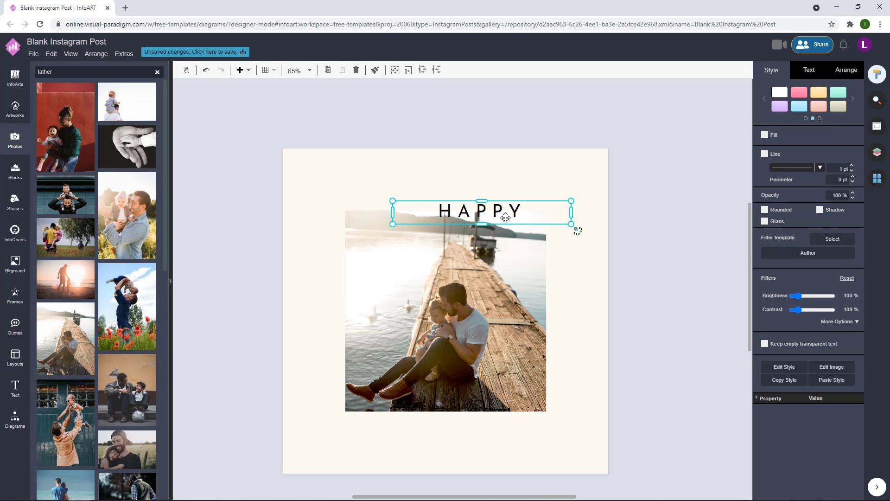
left_click_drag(509, 217, 477, 218)
Widen the gaps between the letters of "H A P P Y" with extra spaces and centre the text over the photo.
double_click(450, 218)
left_click(425, 212)
key("Right")
key("Right")
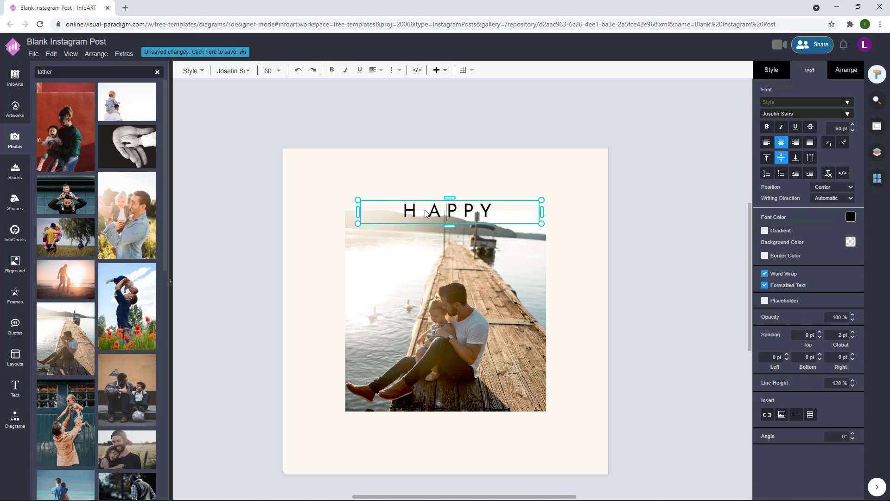
key("Right")
key("Right")
key("Right")
left_click(583, 135)
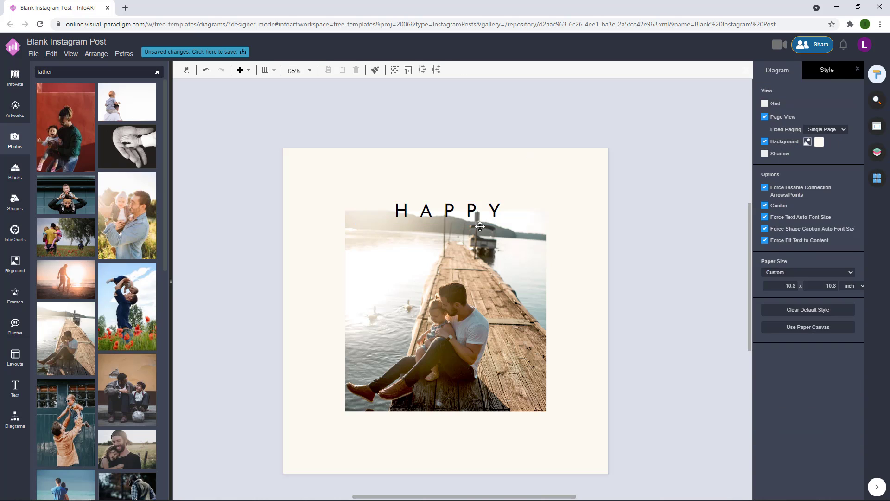
mouse_move(473, 219)
left_mouse_down()
mouse_move(464, 218)
mouse_move(471, 219)
left_mouse_up()
left_click(627, 269)
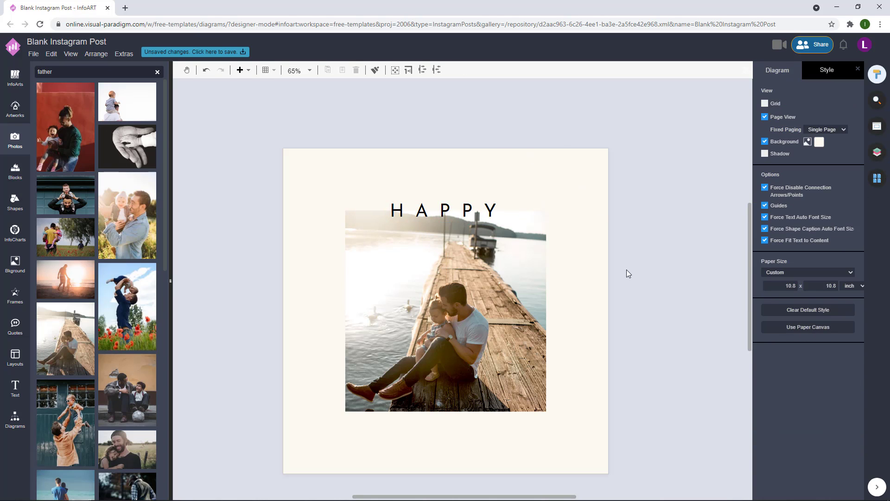
Make the "H A P P Y" heading bold.
scroll(627, 269, "down", 1)
left_click(469, 204)
left_click(808, 70)
left_click(766, 126)
left_click(654, 123)
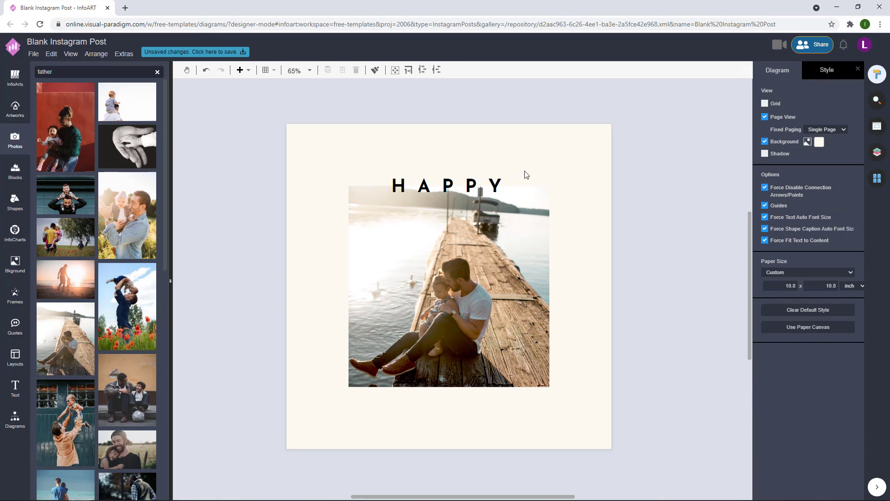
Duplicate the "H A P P Y" heading below the photo and replace the copy's wording with "FATHER'S DAY".
left_click(488, 186)
left_click_drag(492, 187, 482, 407)
double_click(482, 407)
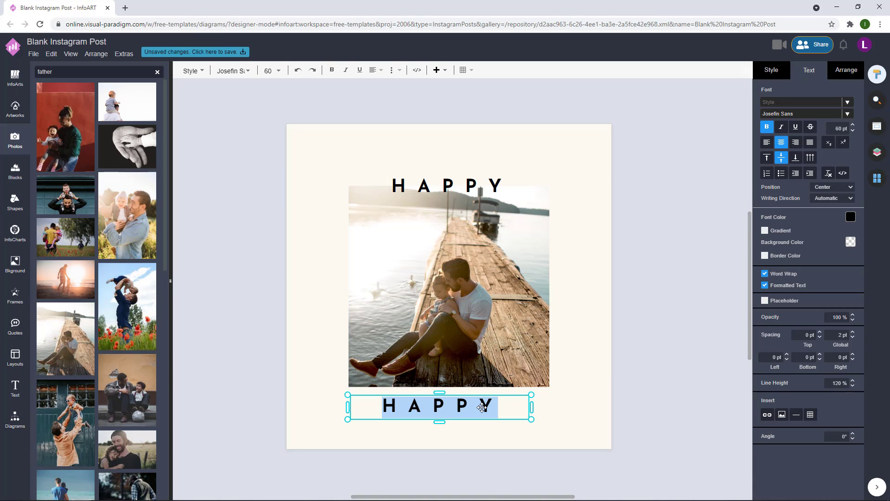
type("FATHER'S DAY")
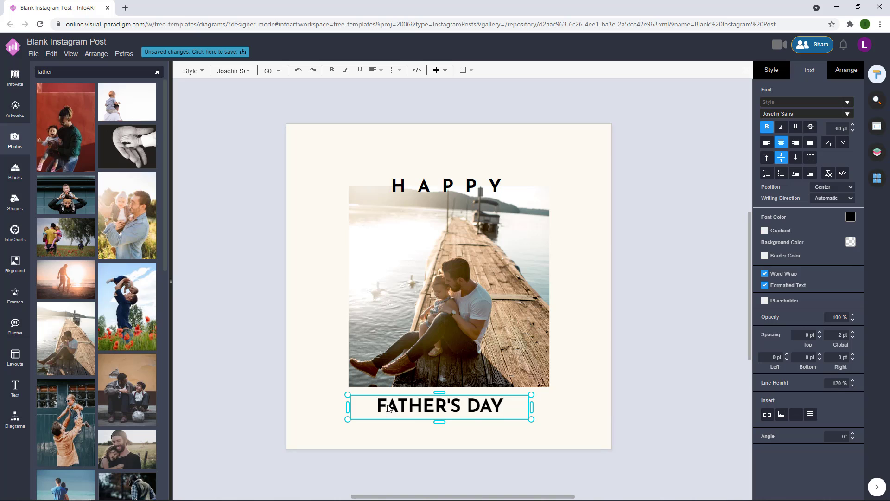
Insert a space between each letter of "FATHER'S DAY" and an extra one between the two words.
key("space")
key("Right")
key("space")
key("Right")
key("space")
key("Right")
key("space")
key("Right")
key("space")
key("Right")
key("space")
key("Right")
key("space")
key("Right")
key("space")
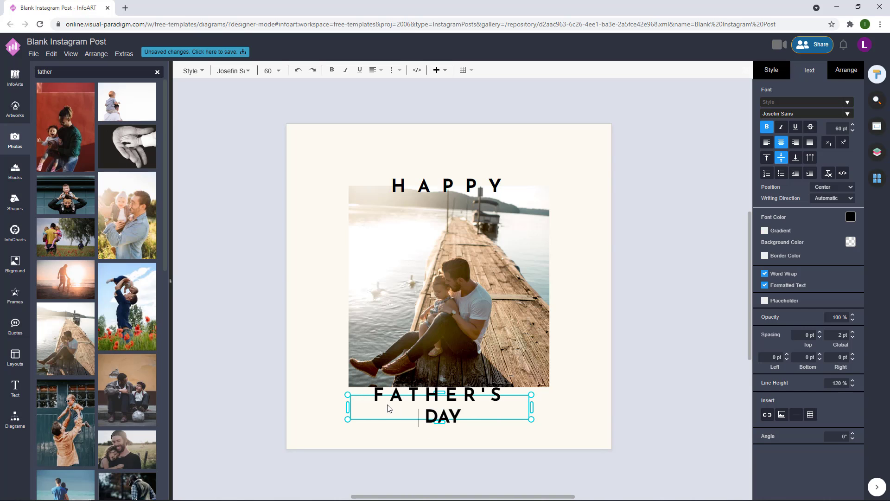
key("space")
key("Right")
key("space")
left_click(536, 409)
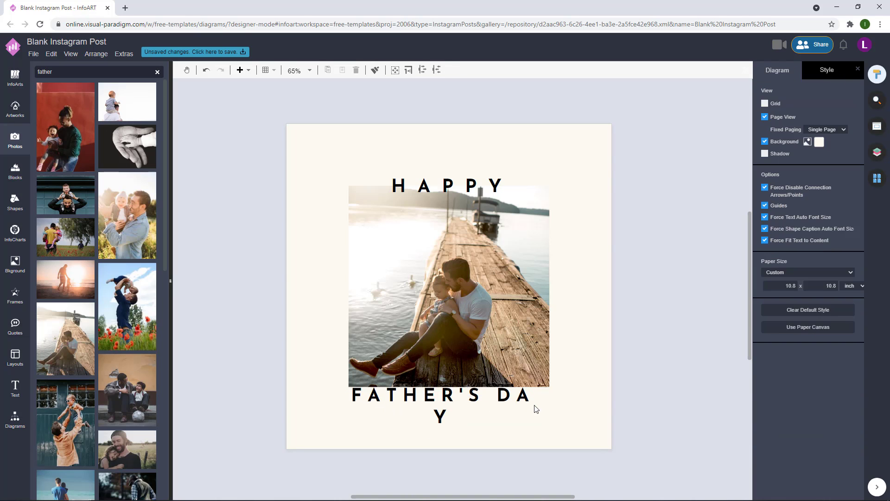
Resize the spaced "FATHER'S DAY" text to fit on a single line beneath the photo.
left_click(468, 403)
left_click_drag(440, 429, 464, 408)
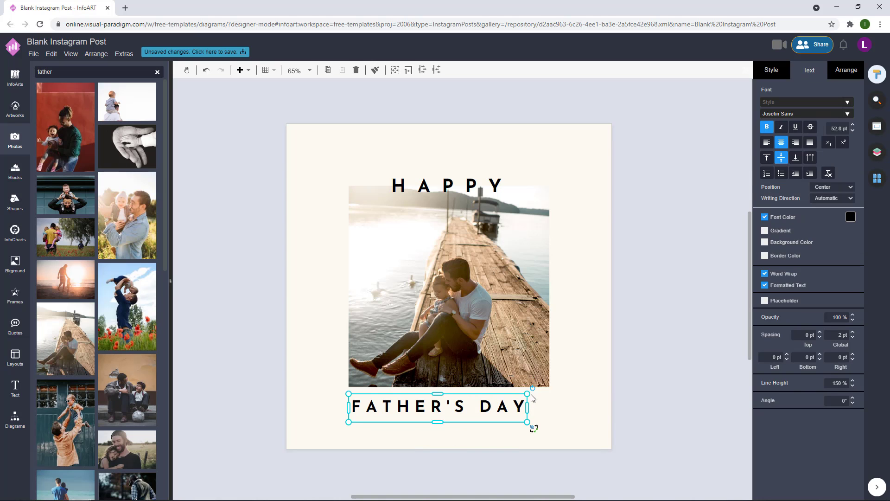
left_click_drag(530, 394, 515, 409)
left_click(631, 354)
left_click(614, 360)
Add more space between the letters of "FATHER'S DAY" and move the text down, clear of the photo's lower edge.
double_click(375, 406)
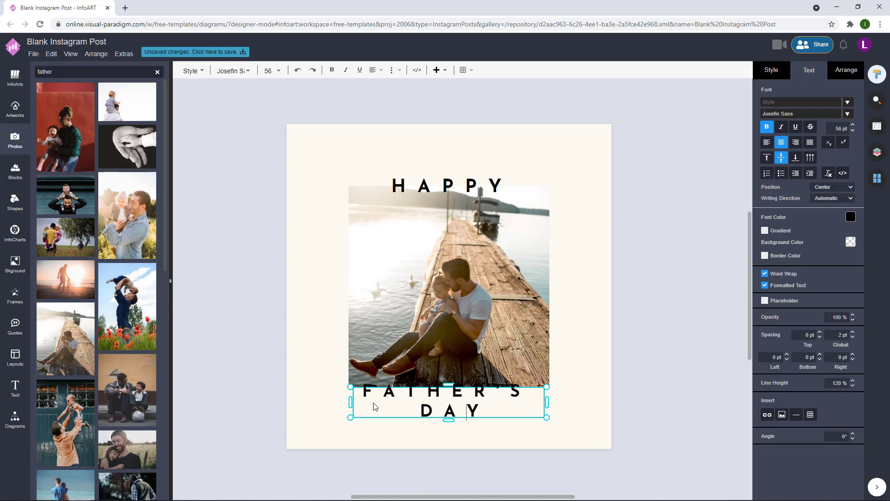
left_click(686, 398)
left_click(467, 406)
left_click_drag(463, 406, 462, 423)
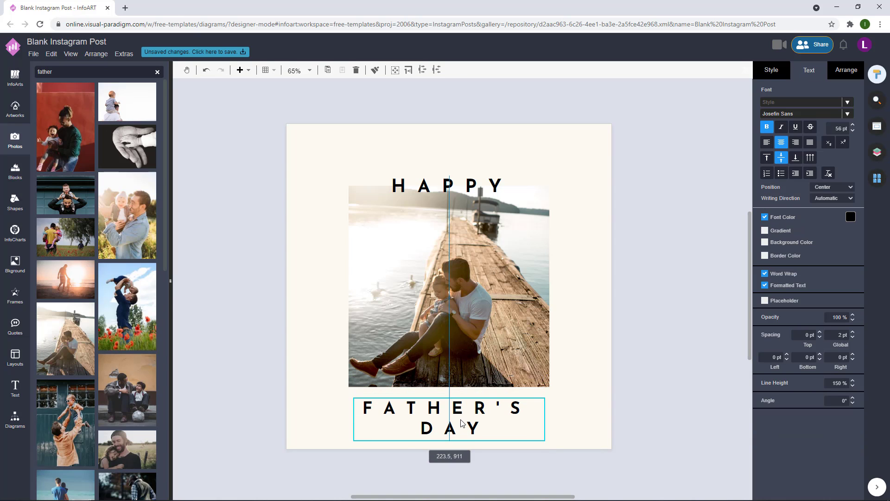
left_click(428, 457)
left_click(449, 438)
Widen and shrink the "FATHER'S DAY" text box so the wording fits on one line, centred just beneath the photo.
left_click_drag(544, 421, 637, 422)
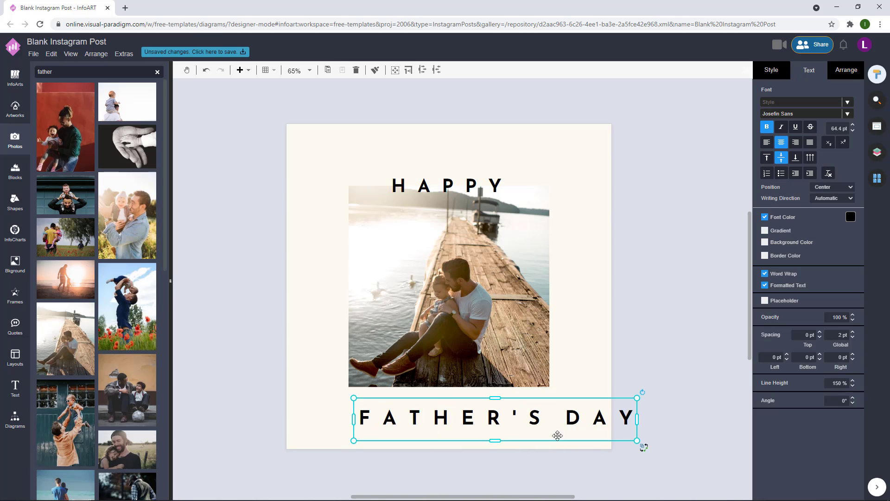
left_click_drag(495, 440, 493, 417)
left_click_drag(637, 397, 632, 401)
mouse_move(564, 412)
left_mouse_down()
mouse_move(515, 408)
mouse_move(535, 379)
mouse_move(530, 402)
mouse_move(592, 417)
mouse_move(580, 411)
left_mouse_up()
left_click(591, 311)
left_click(618, 379)
left_click(549, 408)
left_click(610, 329)
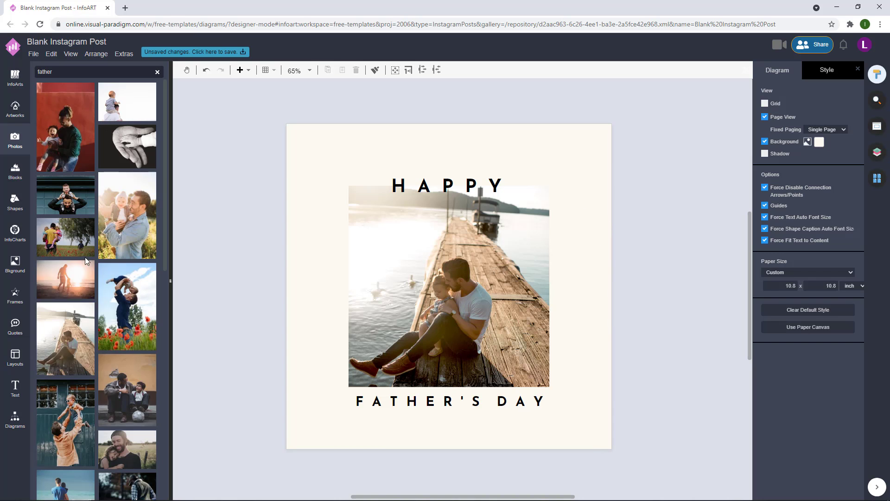
Replace the dock photo with the picture of a smiling father carrying a child on his shoulders.
scroll(86, 261, "down", 5)
left_click_drag(127, 324, 509, 288)
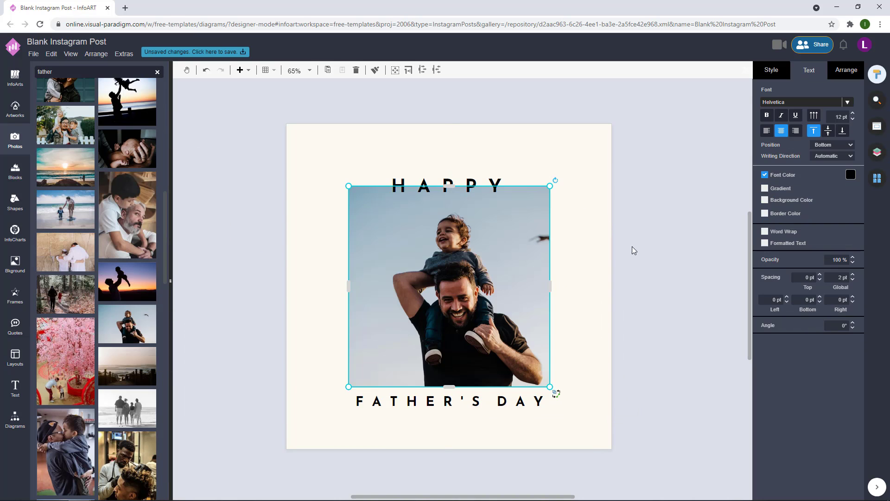
left_click(641, 248)
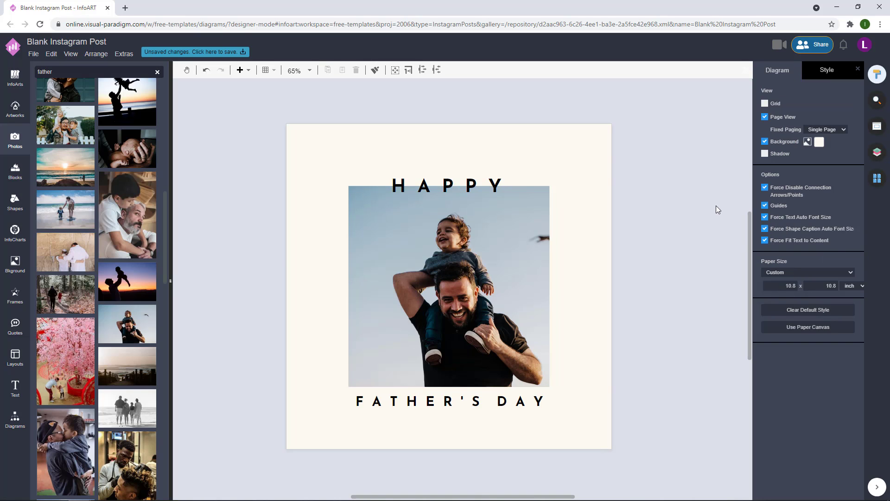
Change the page background to a light grey.
left_click(819, 142)
left_click(834, 246)
left_click(793, 159)
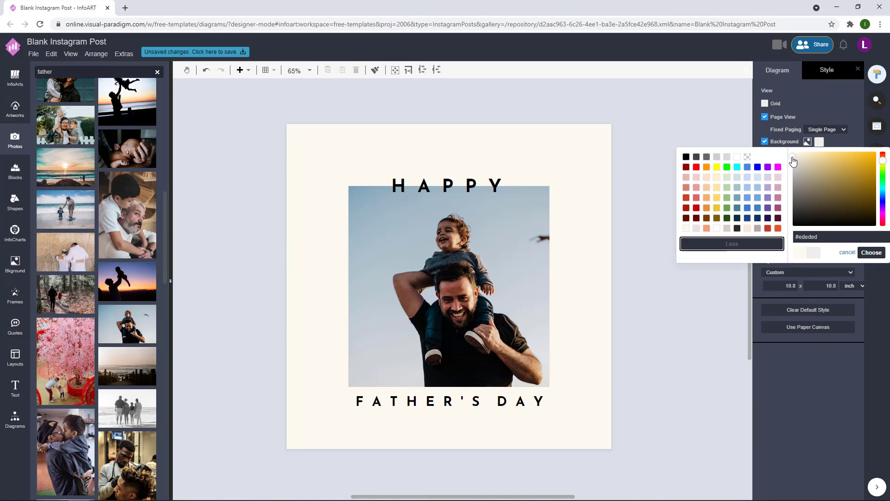
left_click(870, 253)
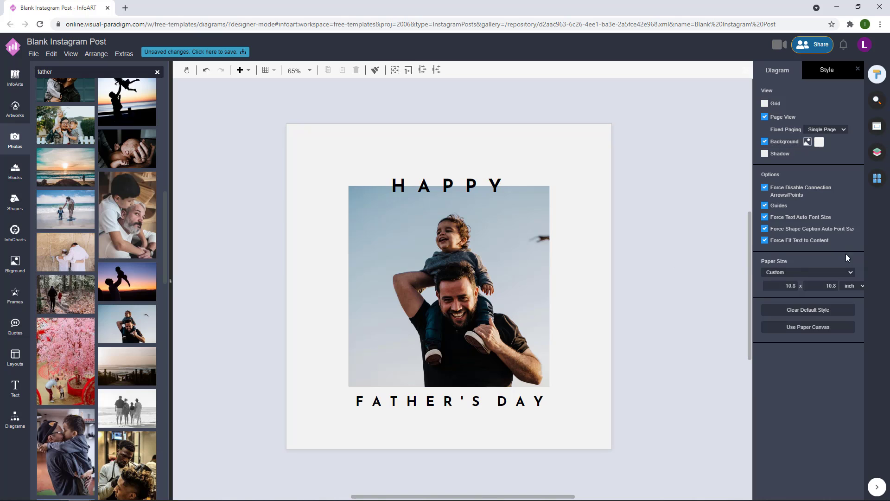
Set the font colour of both the "H A P P Y" and "FATHER'S DAY" texts to a custom dark charcoal.
left_click(510, 400)
key("ctrl+a")
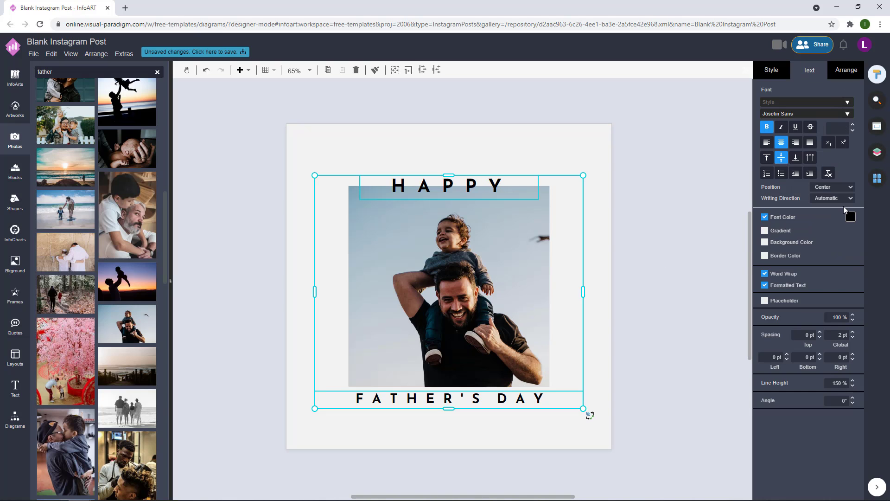
left_click(851, 216)
left_click(835, 317)
left_click(880, 276)
left_click_drag(840, 283, 812, 281)
left_click_drag(877, 273, 882, 266)
left_click(869, 327)
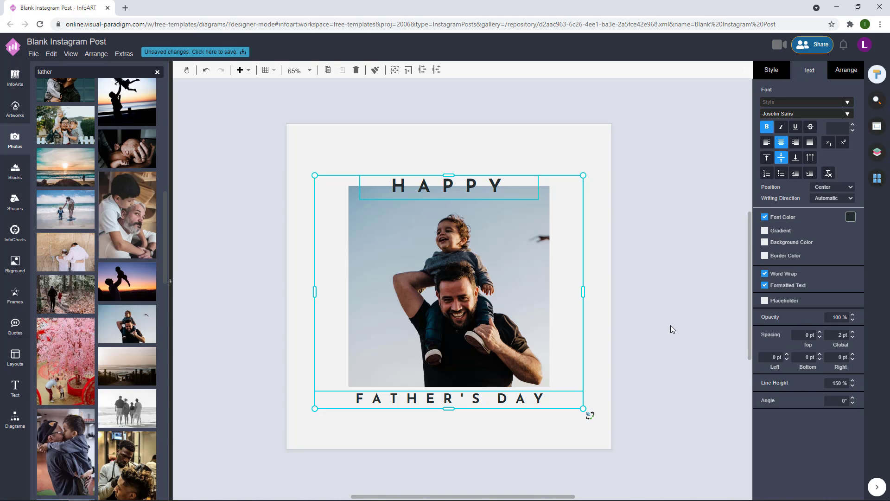
Set the font colour of both the "H A P P Y" and "FATHER'S DAY" texts to a custom dark teal, about #055066.
left_click(664, 320)
left_click(482, 189)
left_click(850, 216)
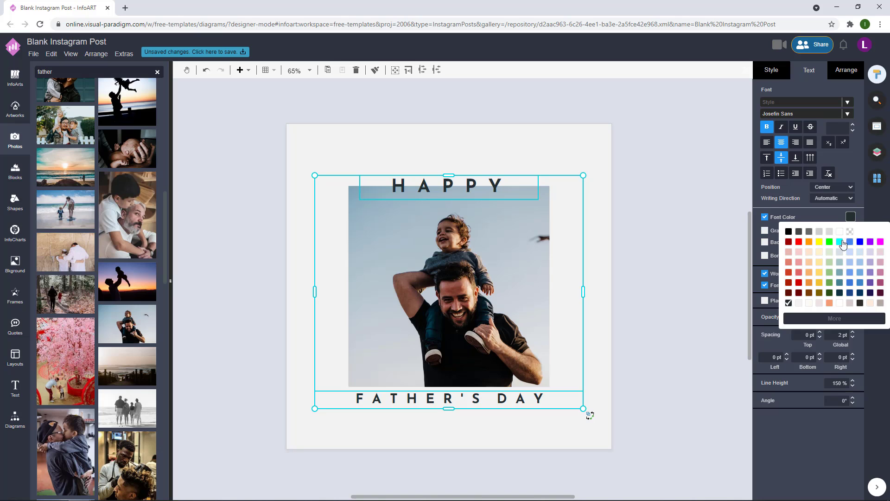
left_click(835, 318)
left_click_drag(865, 295, 871, 272)
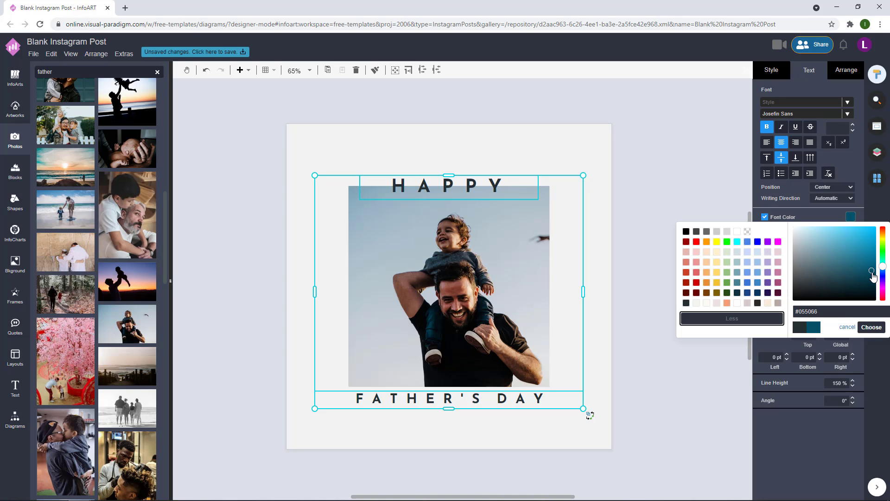
left_click(871, 327)
left_click(675, 291)
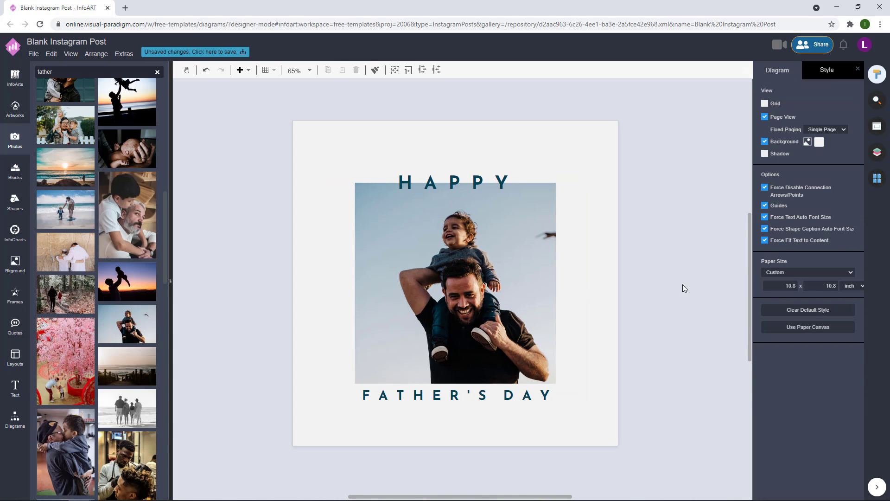
Enlarge the "FATHER'S DAY" text to 48 pt, keeping it on one line and centred beneath the photo.
left_click(513, 367)
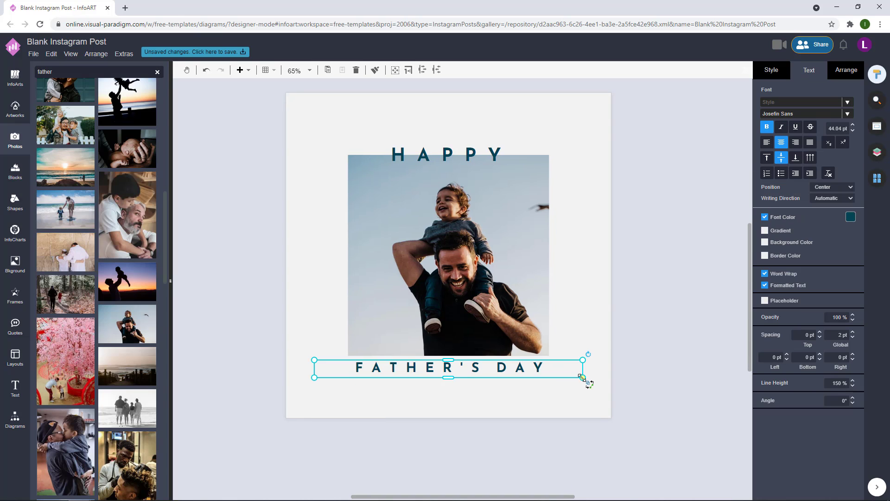
left_click_drag(545, 373, 538, 374)
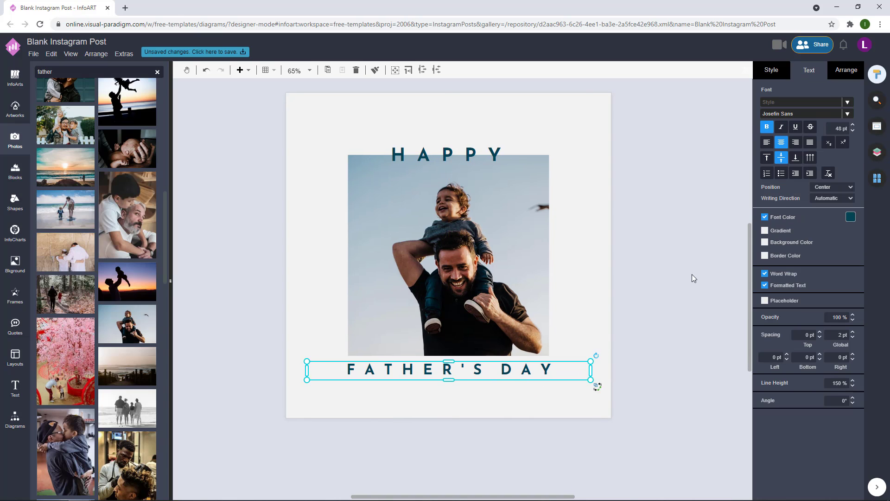
left_click(694, 276)
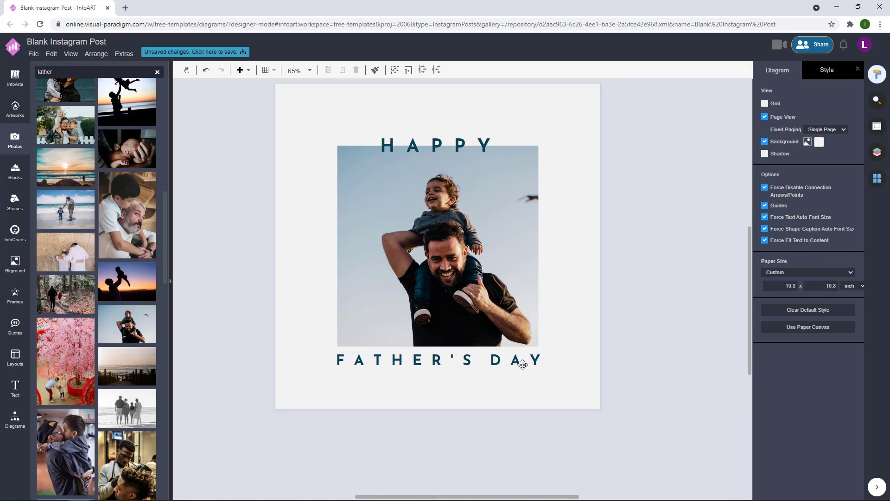
Try a font size of 60 on both the "H A P P Y" and "FATHER'S DAY" texts and undo it.
left_click(512, 362)
double_click(512, 363)
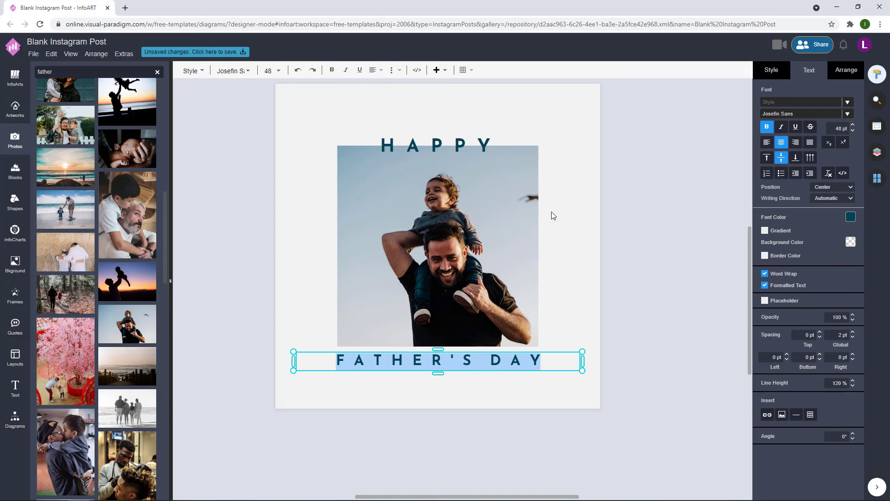
left_click(553, 213)
double_click(466, 146)
left_click(647, 152)
left_click(479, 143)
left_click(510, 364, "shift")
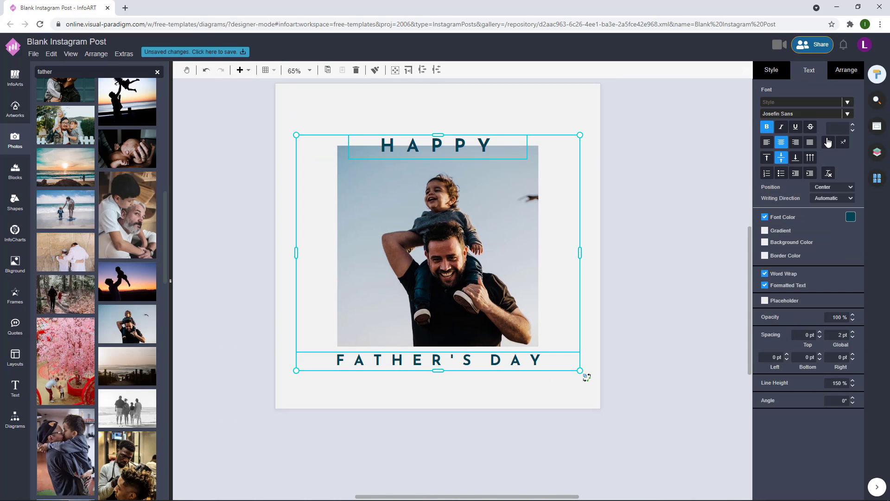
left_click(837, 126)
type("60")
left_click(633, 275)
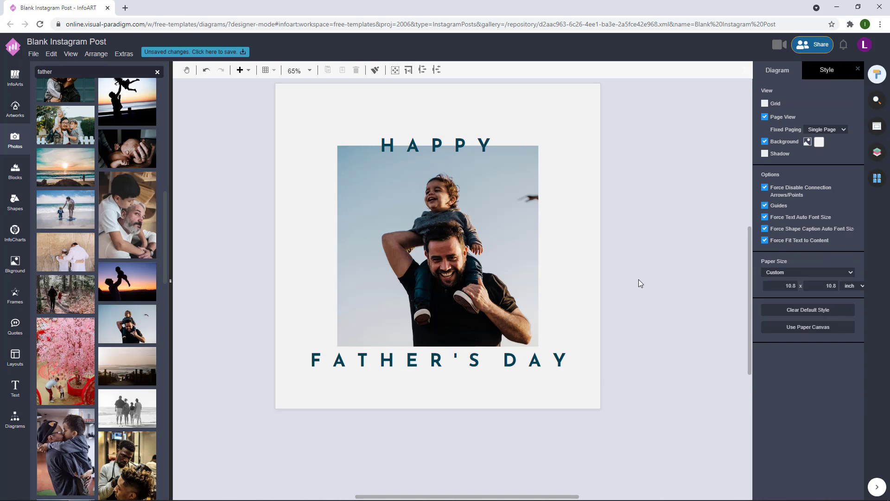
key("ctrl+z")
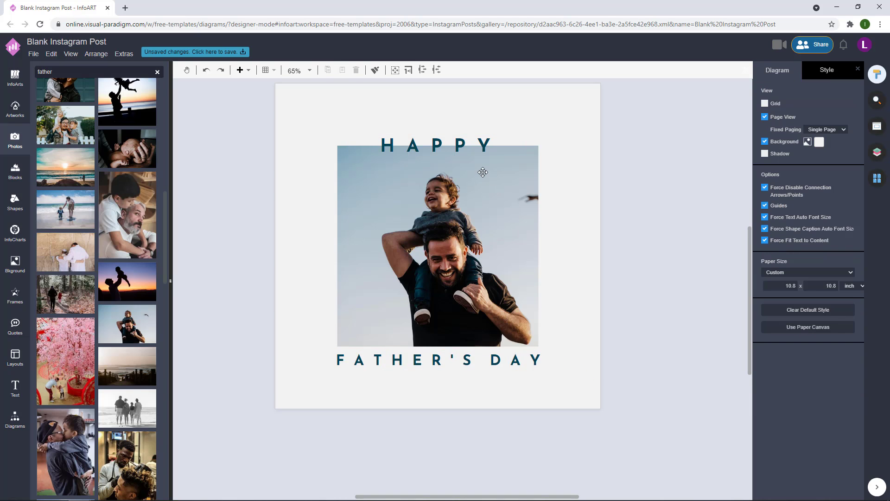
Move the "FATHER'S DAY" text slightly lower to leave a wider gap beneath the photo.
left_click(527, 364)
left_click_drag(523, 366, 523, 371)
left_click(686, 320)
scroll(667, 320, "down", 1)
left_click_drag(666, 320, 607, 360)
left_click_drag(622, 394, 249, 145)
left_click(621, 200)
left_click_drag(632, 215, 624, 215)
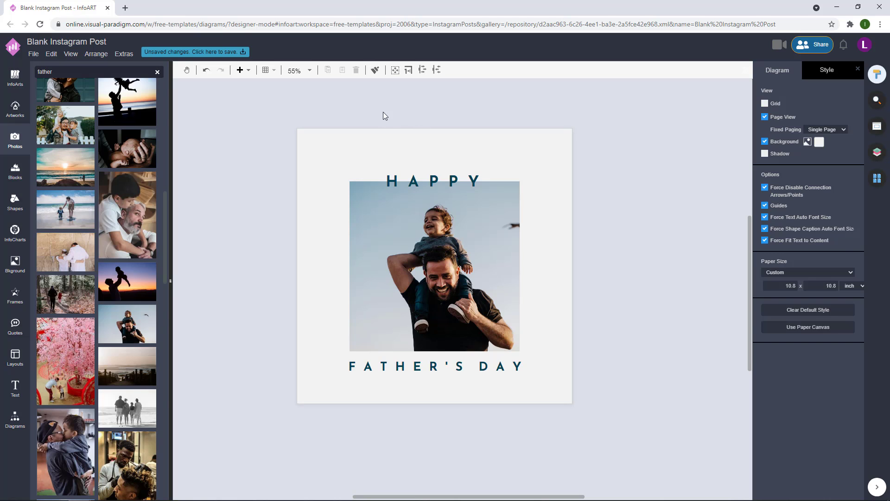
Add a text box reading "You are the best!" and place it centred above the "H A P P Y" heading.
double_click(348, 121)
left_click_drag(359, 131, 493, 138)
double_click(436, 131)
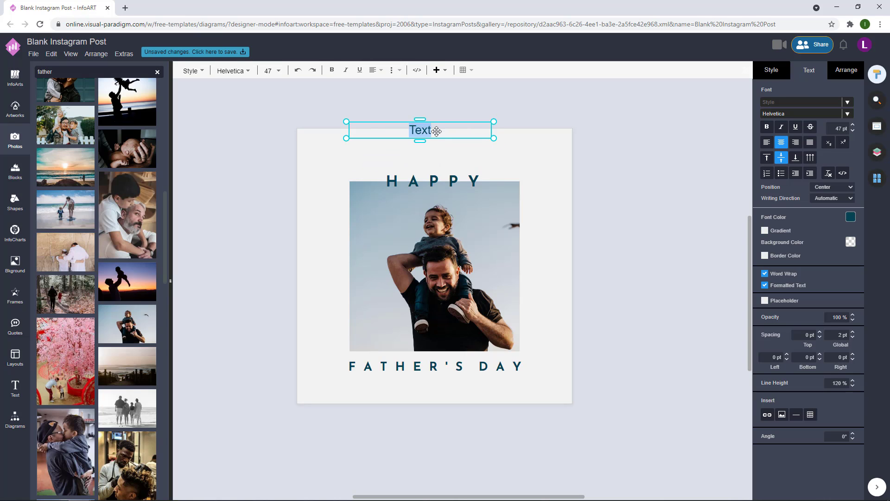
type("YOu are the best!")
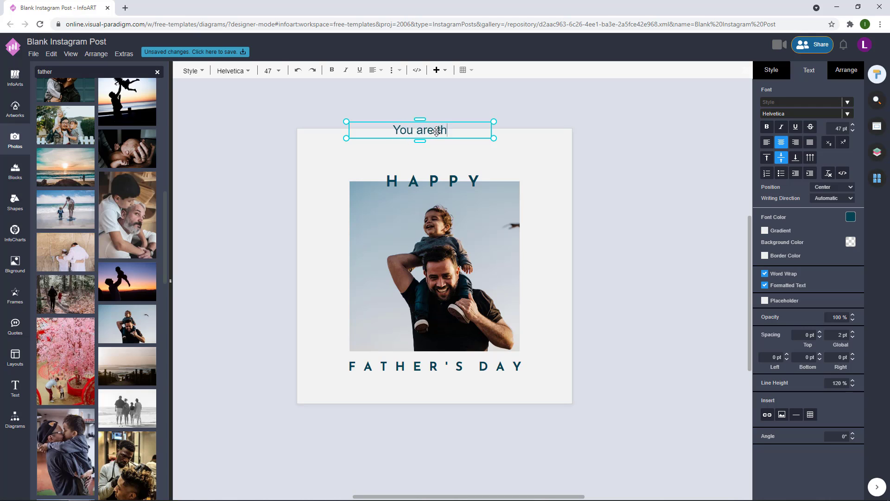
left_click(543, 124)
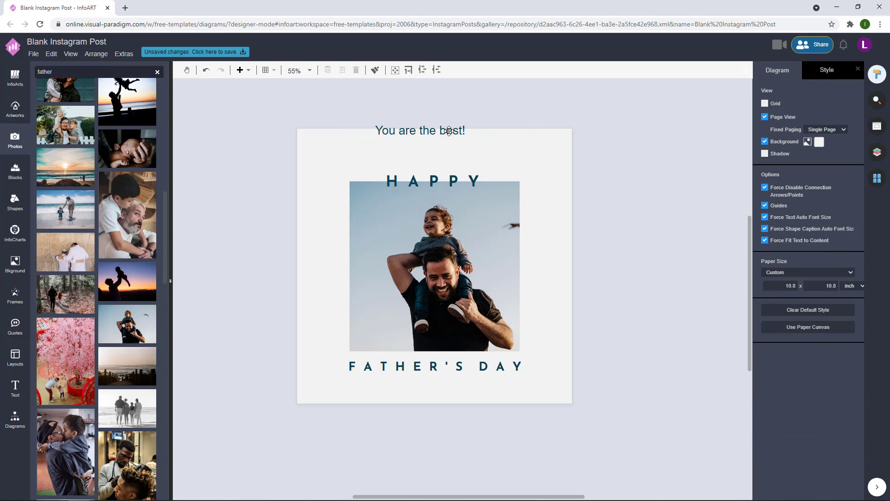
left_click_drag(449, 131, 464, 150)
Try the Dawning of a New Day font on the "You are the best!" text.
double_click(464, 149)
left_click(848, 114)
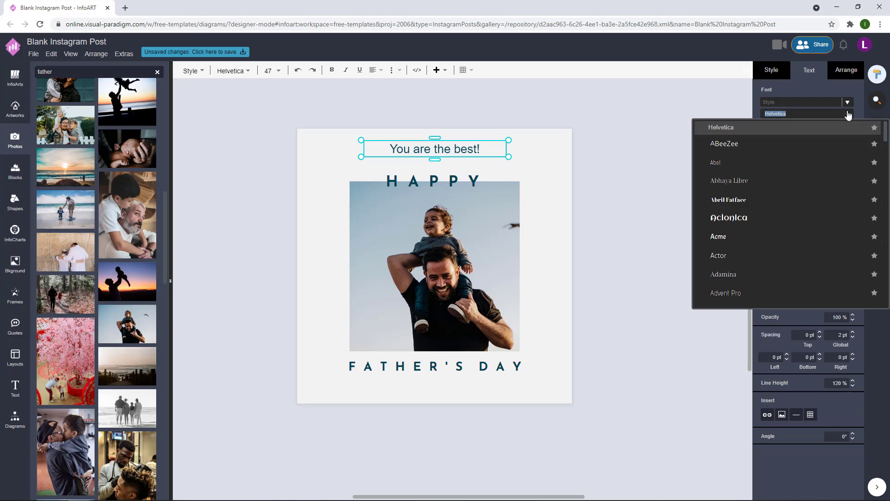
scroll(884, 151, "down", 5)
left_click_drag(884, 150, 885, 177)
left_click(816, 175)
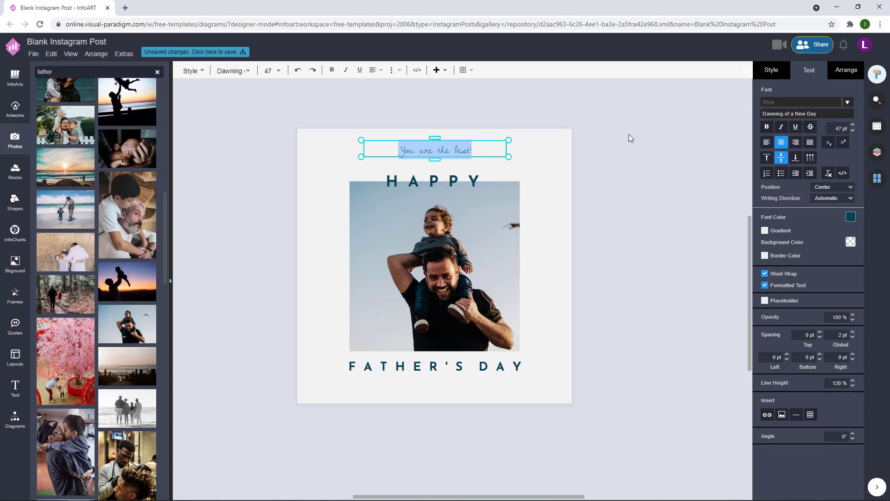
left_click(627, 138)
Try the Mr De Haviland font on "You are the best!" at a larger size, and undo those changes.
left_click(479, 147)
double_click(478, 146)
left_click(847, 114)
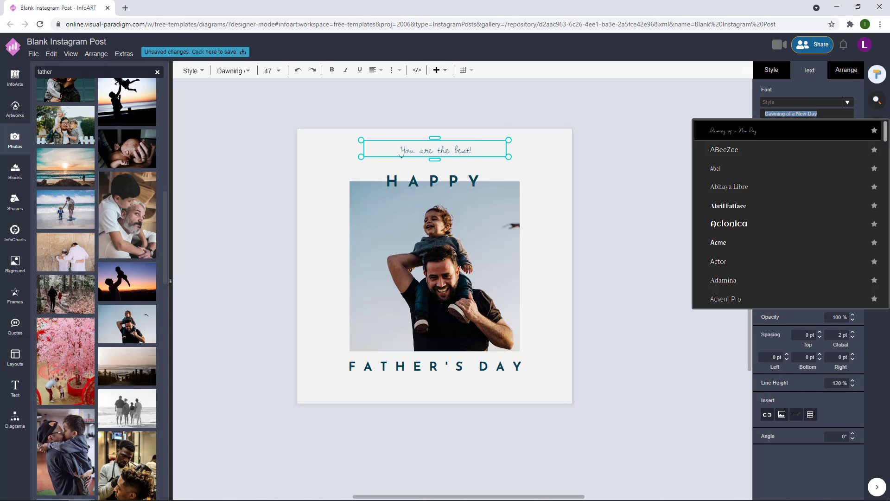
scroll(877, 234, "down", 5)
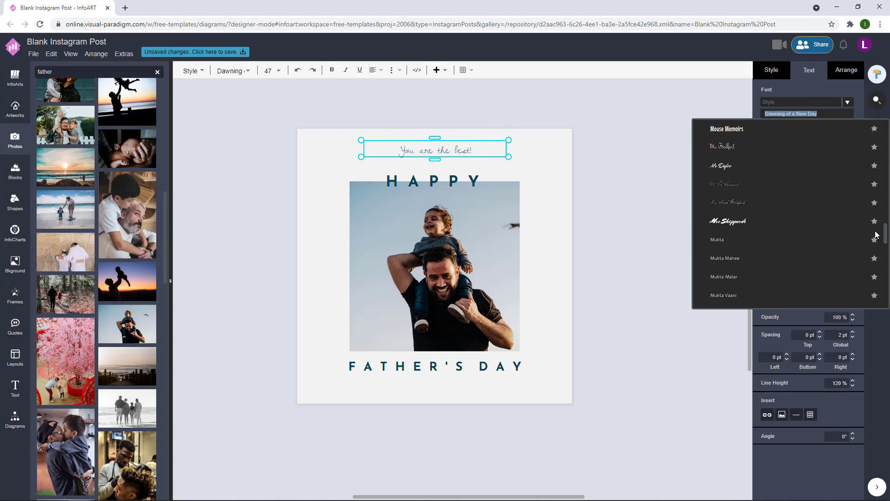
left_click(780, 186)
left_click(619, 145)
left_click(505, 157)
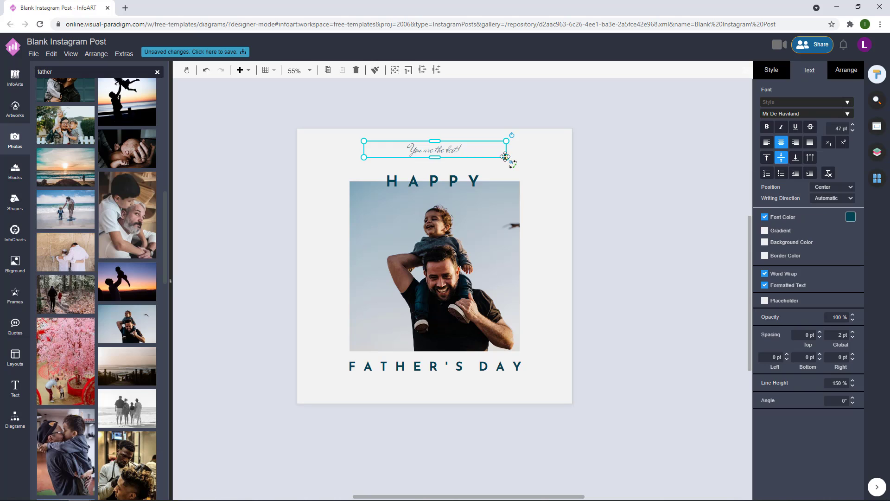
left_click_drag(505, 157, 483, 159)
left_click(715, 164)
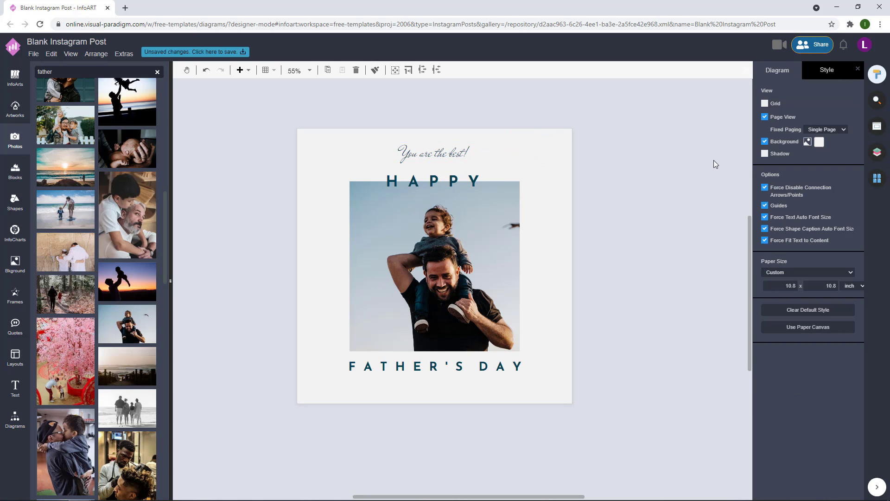
left_click_drag(668, 205, 645, 192)
key("ctrl+z")
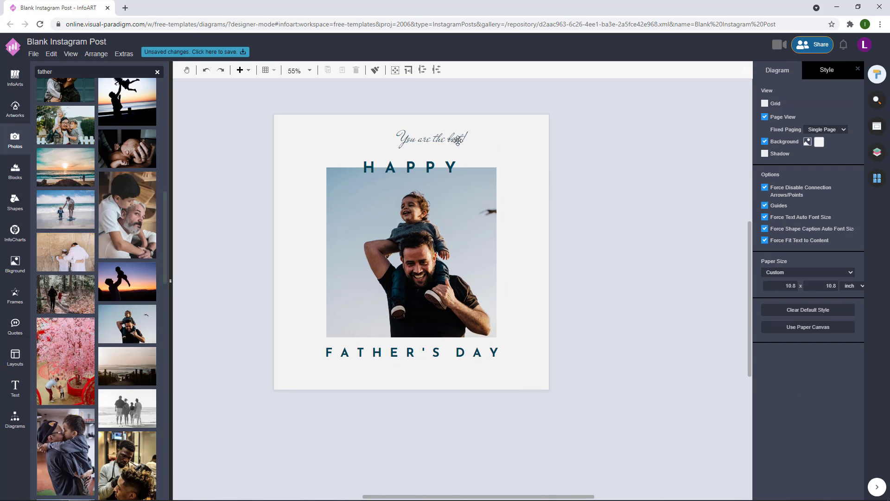
Try the Bellefair font on the "You are the best!" text.
double_click(433, 136)
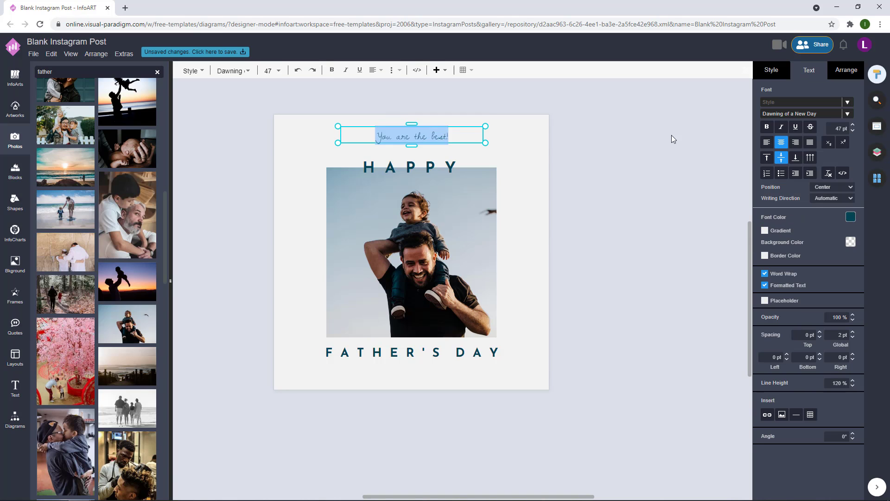
left_click(848, 117)
scroll(886, 143, "down", 5)
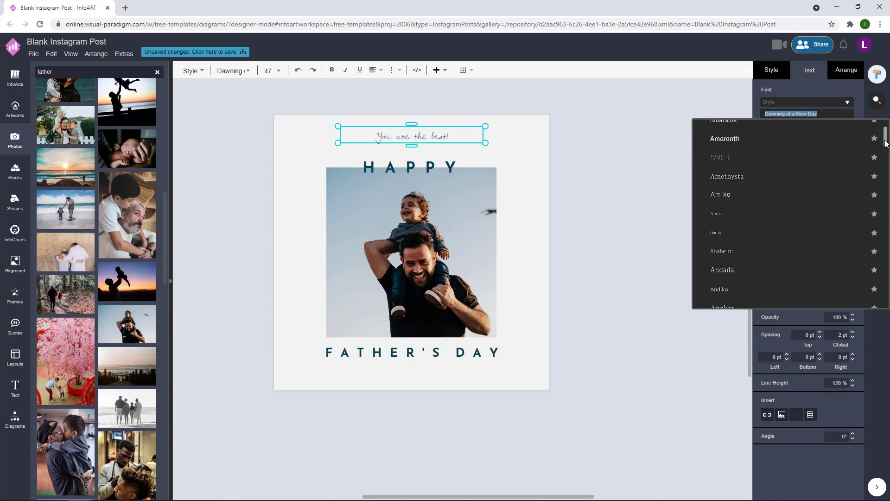
left_click_drag(886, 144, 884, 165)
left_click(788, 171)
left_click(514, 139)
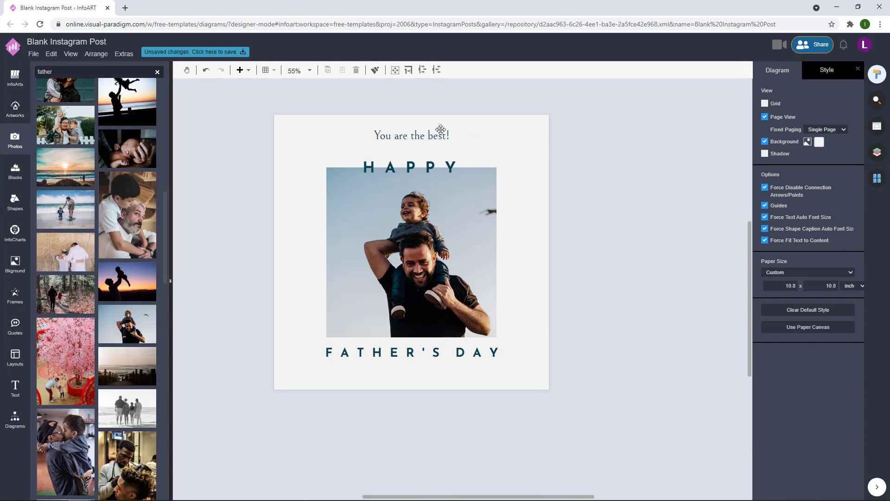
double_click(427, 130)
left_click(495, 140)
Set the font of the "You are the best!" text to Pinyon Script.
left_click(411, 135)
double_click(412, 135)
left_click(844, 114)
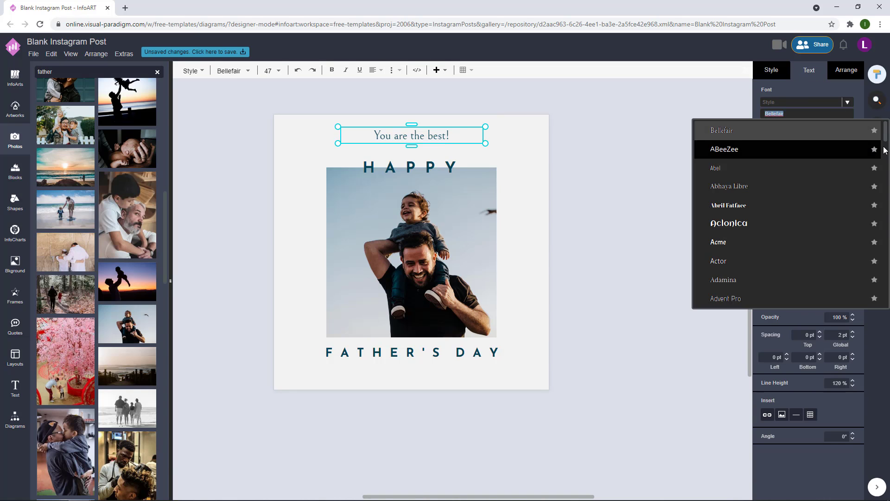
left_click_drag(884, 149, 874, 258)
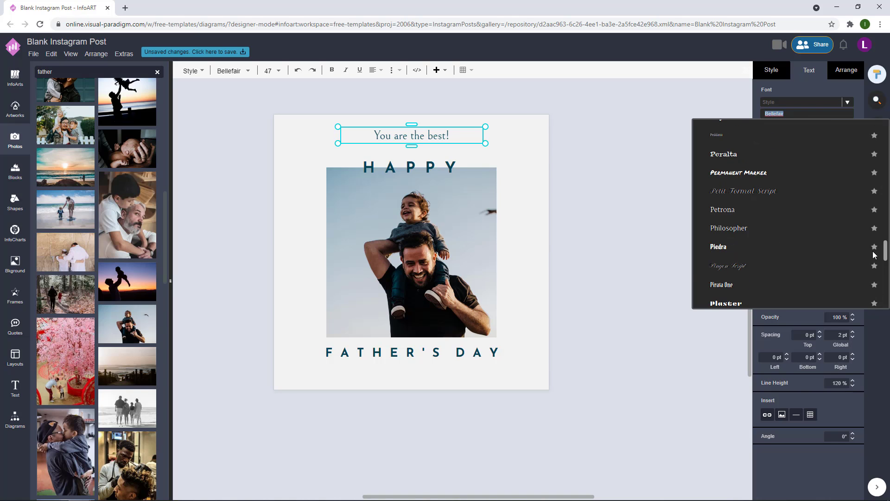
left_click(805, 269)
left_click(531, 142)
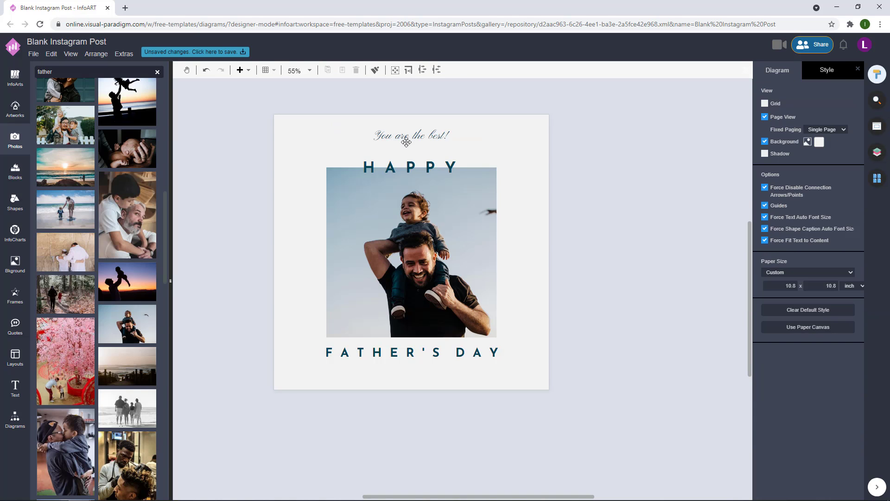
Enlarge the "You are the best!" text to 57 pt, centred above the "H A P P Y" heading.
left_click_drag(406, 142, 519, 142)
left_click(524, 149)
left_click(492, 137)
Duplicate the script text below "FATHER'S DAY" and change the copy's wording to "Thank you for your guidance.".
left_click_drag(486, 138, 463, 363)
left_click(520, 134)
double_click(463, 363)
type("Thank you for")
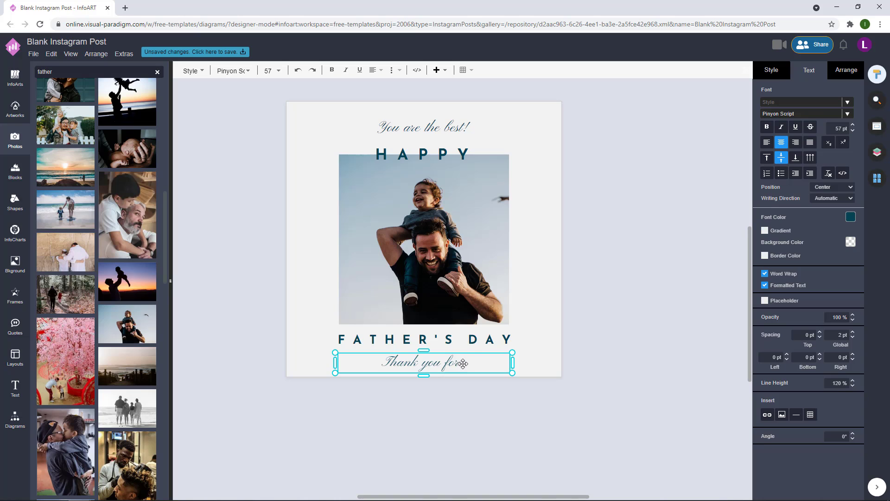
type("your")
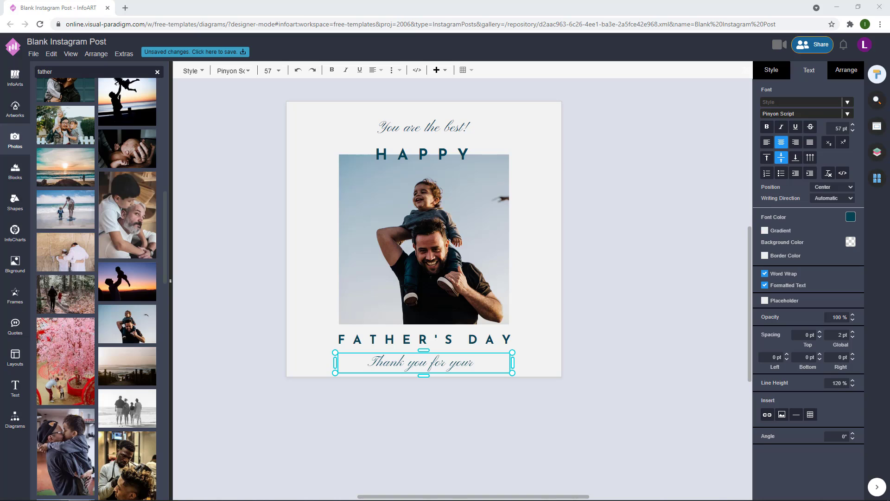
left_click(503, 362)
type("gu")
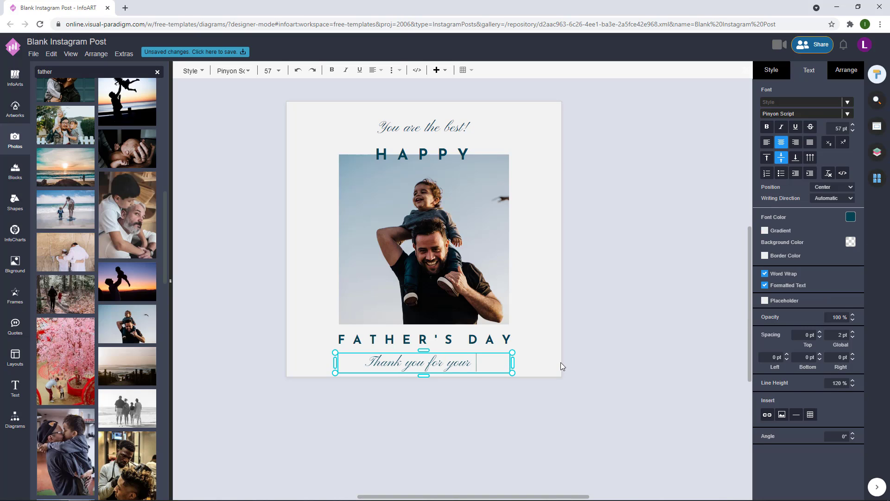
type("idance.")
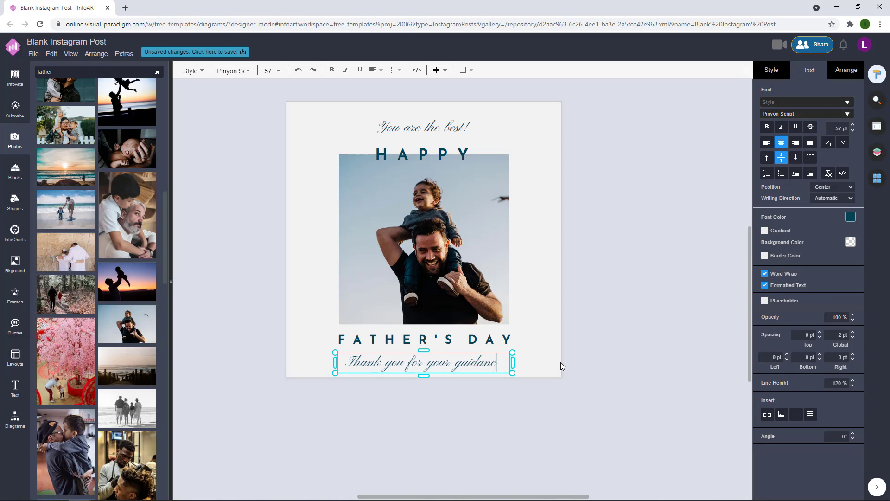
left_click(593, 353)
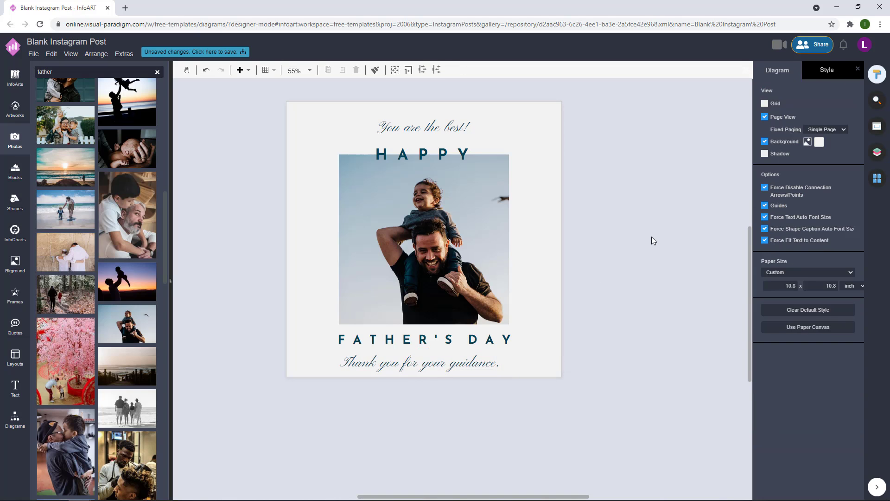
Move the "FATHER'S DAY" text up so it overlaps the photo's lower edge.
left_click_drag(508, 339, 505, 327)
left_click(609, 251)
Replace the photo with the sunset silhouette of a father swinging a child, and nudge the "FATHER'S DAY" text slightly upwards.
scroll(119, 228, "down", 10)
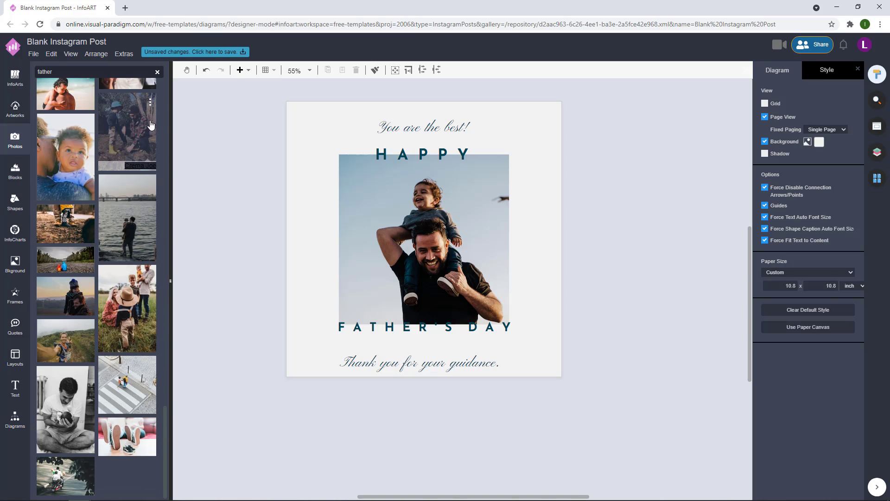
left_click_drag(127, 299, 435, 239)
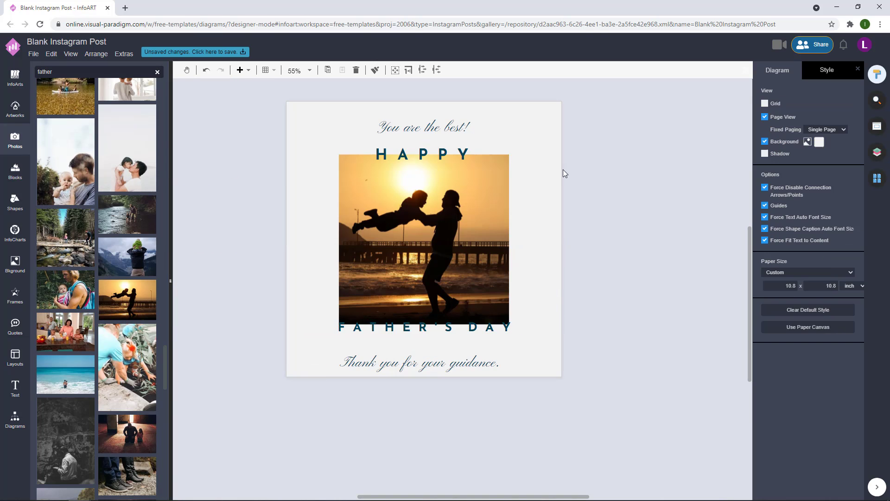
left_click(500, 326)
left_click(584, 291)
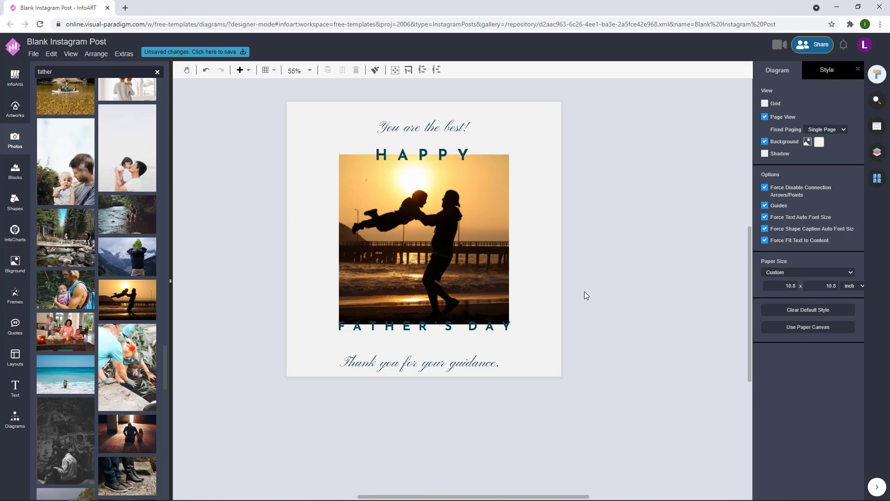
Replace the framed photo with the one of a parent carrying a child through a golden field below a mountain.
scroll(127, 288, "down", 20)
scroll(127, 222, "down", 20)
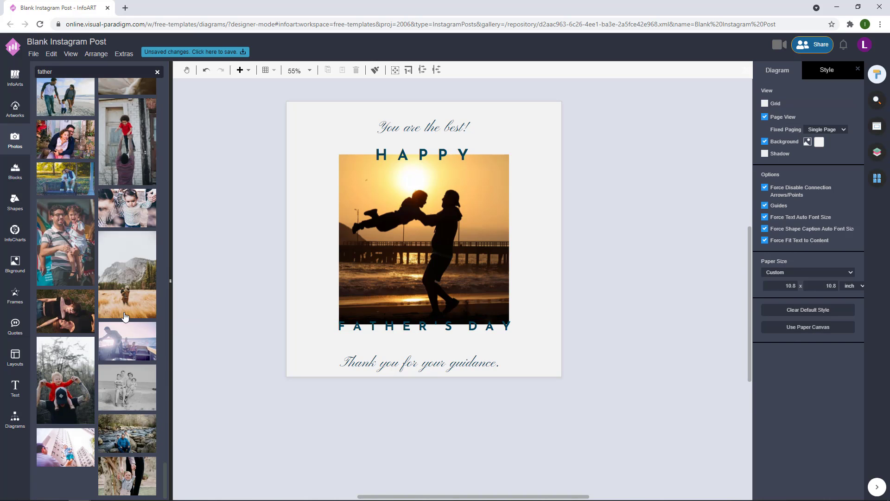
left_click_drag(132, 274, 424, 239)
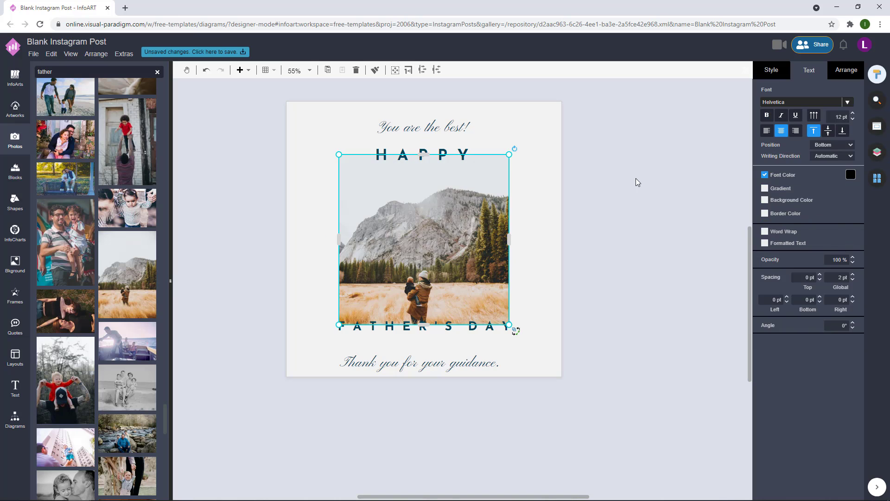
left_click(635, 178)
key("ctrl+z")
left_click_drag(128, 273, 424, 238)
left_click(619, 188)
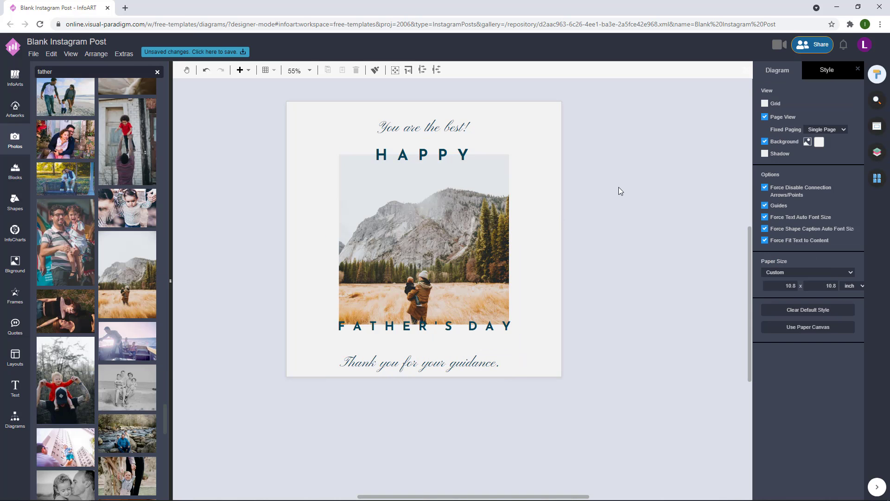
Replace the framed photo with the one of a bearded man carrying a smiling baby on his shoulders.
scroll(127, 232, "down", 10)
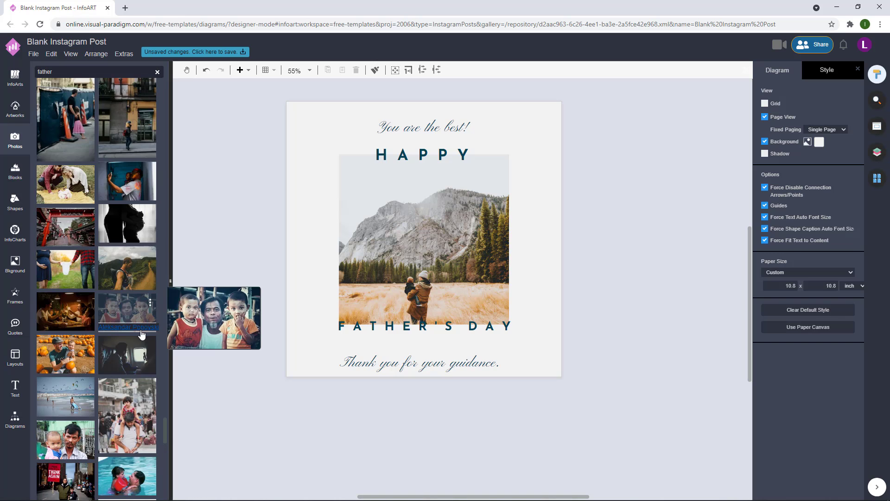
scroll(142, 333, "up", 15)
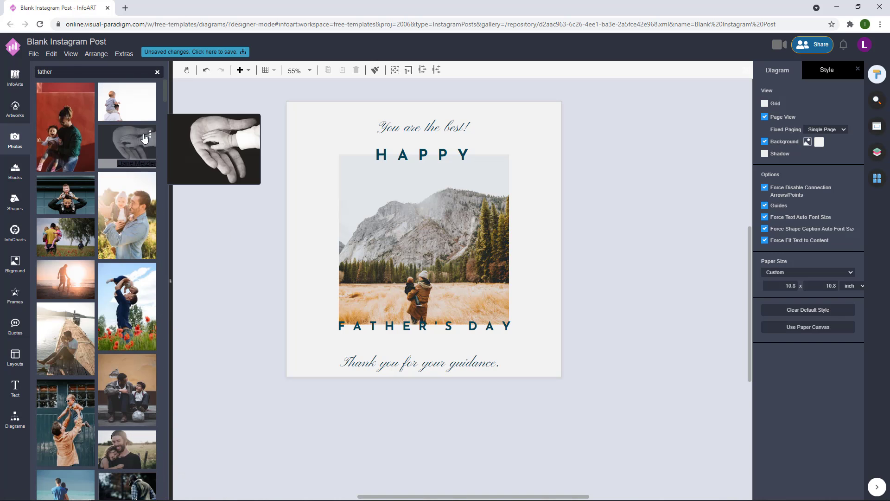
left_click_drag(65, 195, 424, 239)
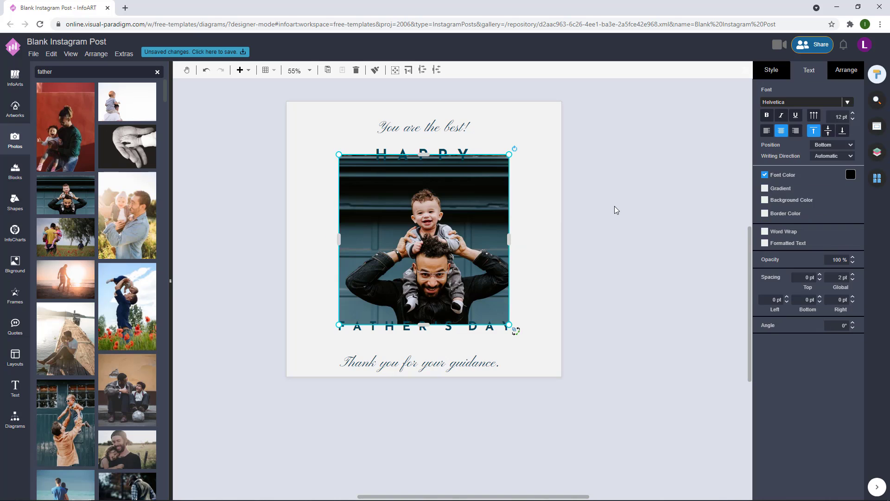
left_click(615, 210)
left_click(453, 156)
left_click(594, 214)
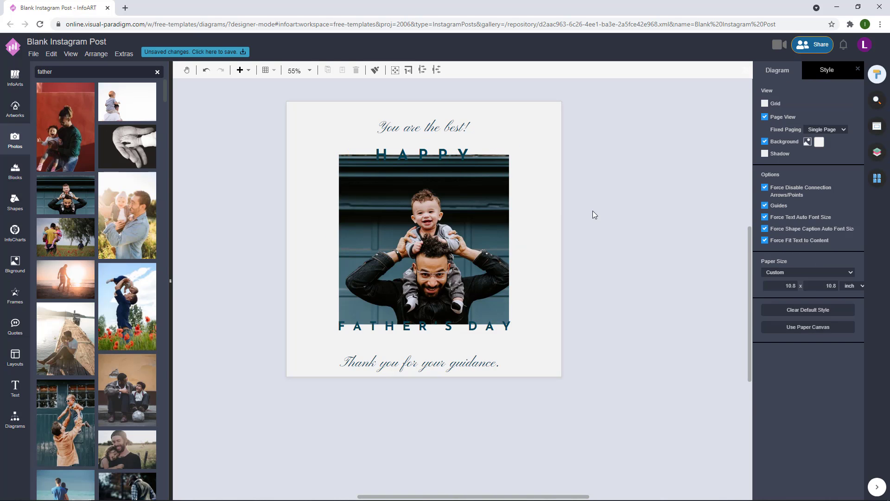
Try a dark grey page background, and change it to the dark teal #003e3e.
left_click(820, 142)
left_click(797, 161)
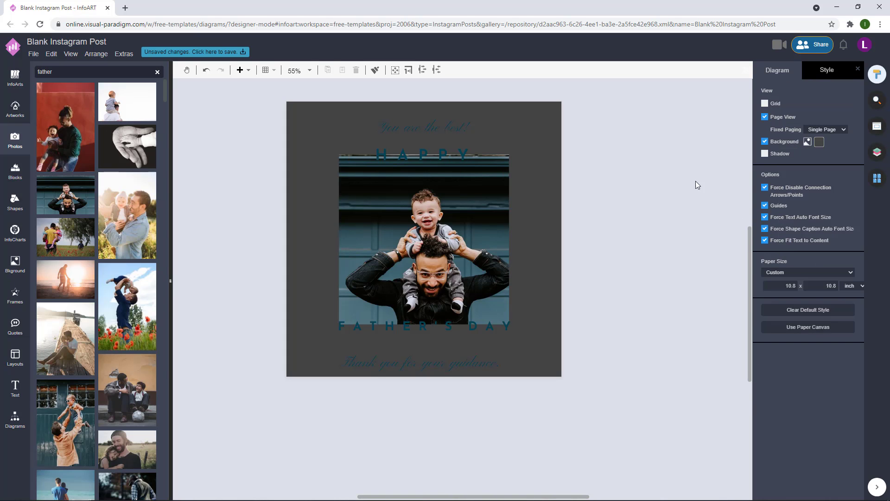
left_click(820, 142)
left_click(834, 237)
left_click(861, 213)
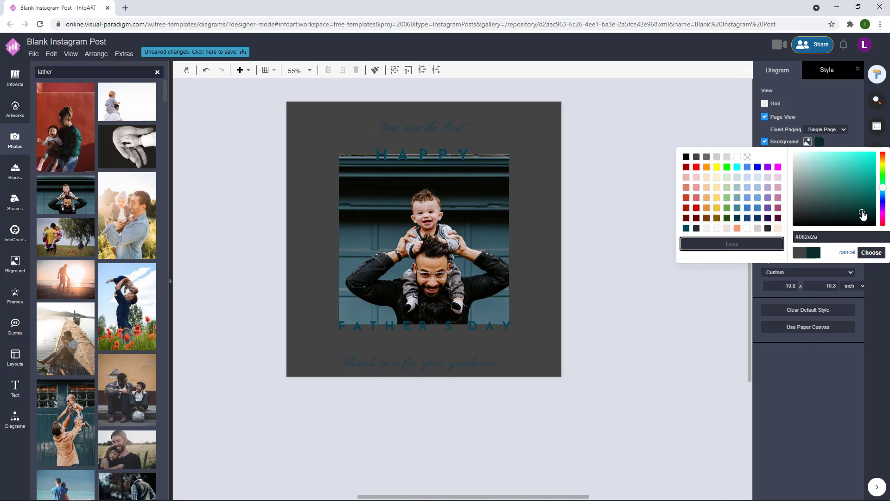
mouse_move(862, 212)
left_mouse_down()
mouse_move(883, 186)
mouse_move(876, 208)
left_mouse_up()
left_click(872, 252)
Change the font colour of the "HAPPY" and "FATHER'S DAY" headings to white.
left_click(445, 158)
left_click(483, 328, "shift")
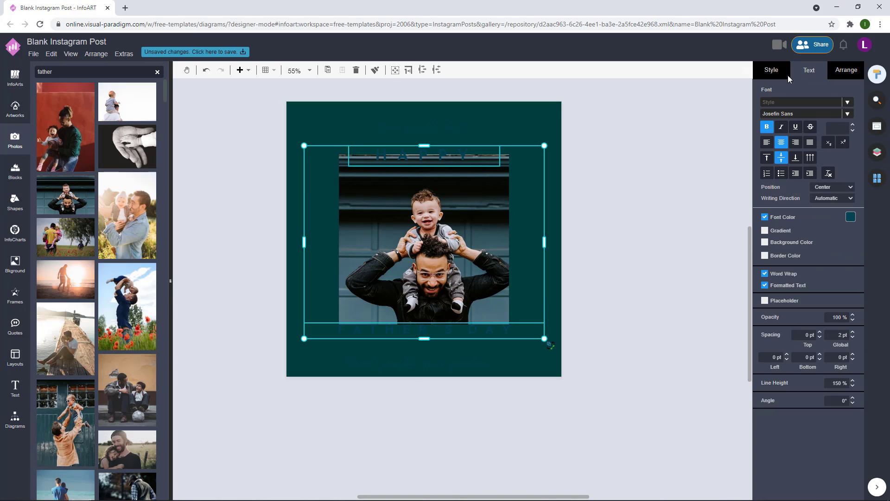
left_click(850, 218)
left_click(806, 234)
left_click(653, 221)
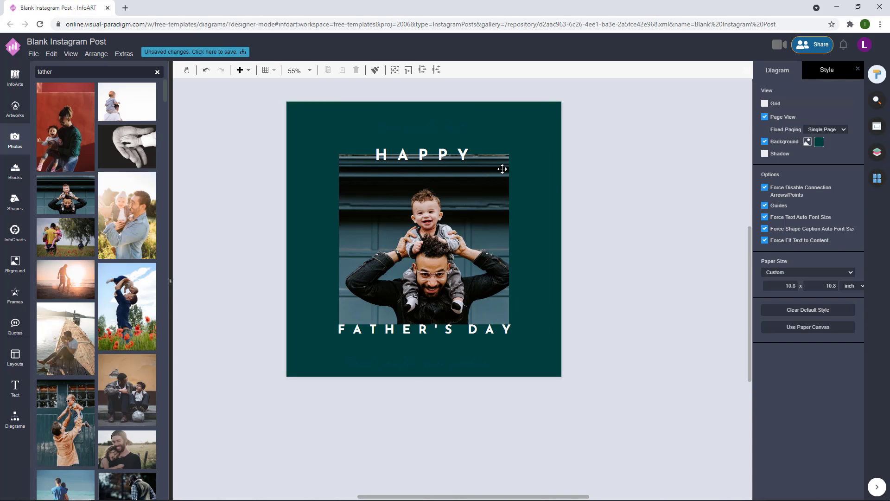
Change the font colour of both script lines, "You are the best!" and "Thank you for your guidance.", to white.
left_click(455, 124)
left_click(466, 354, "shift")
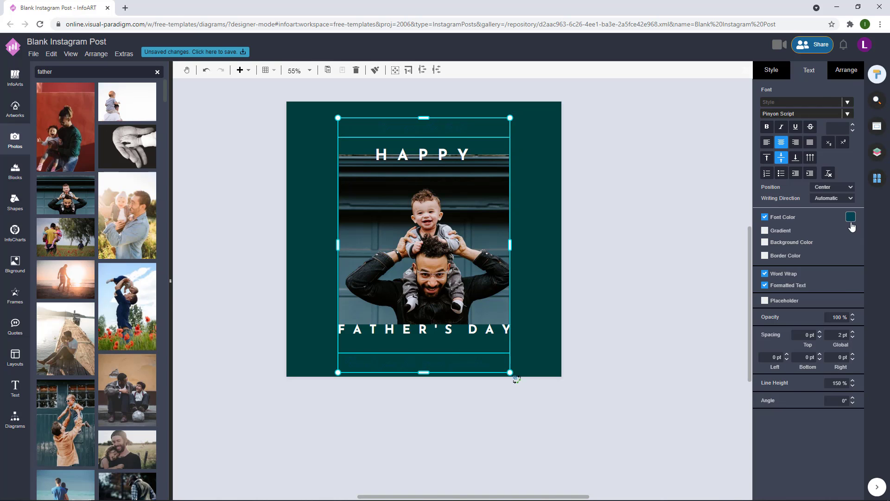
left_click(850, 217)
left_click(842, 235)
left_click(544, 199)
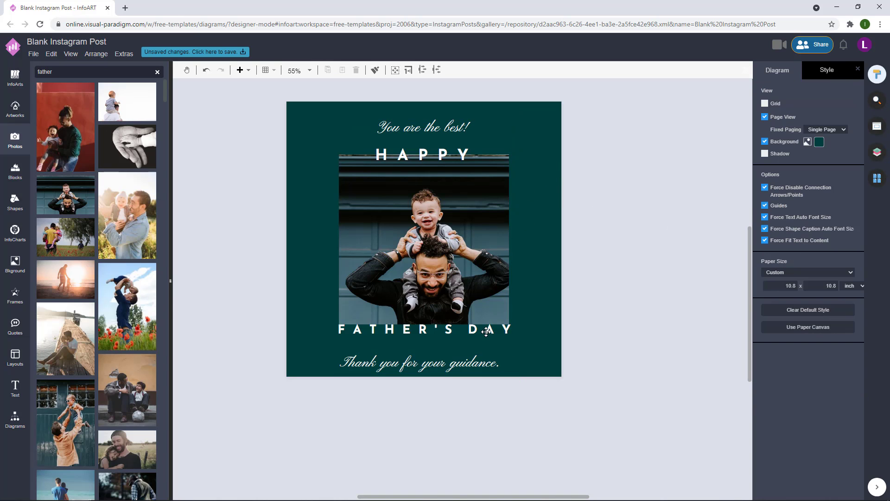
Nudge "FATHER'S DAY" up over the photo's lower edge, and shrink "Thank you for your guidance." to 44 pt, centred below the heading.
left_click_drag(485, 331, 486, 328)
key("Escape")
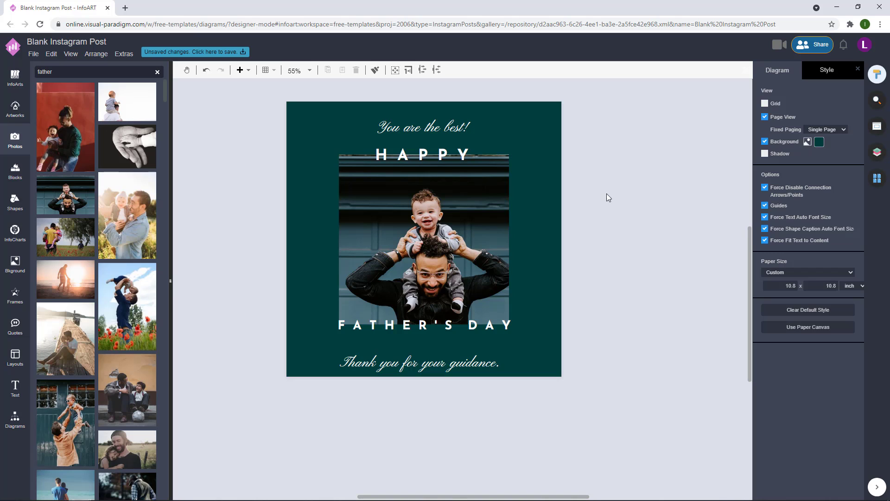
left_click(487, 360)
left_click_drag(511, 346, 473, 351)
left_click_drag(449, 361, 467, 359)
left_click(577, 292)
Set "You are the best!" to 44 pt to match the lower script line, and nudge both script lines slightly upwards.
left_click(454, 122)
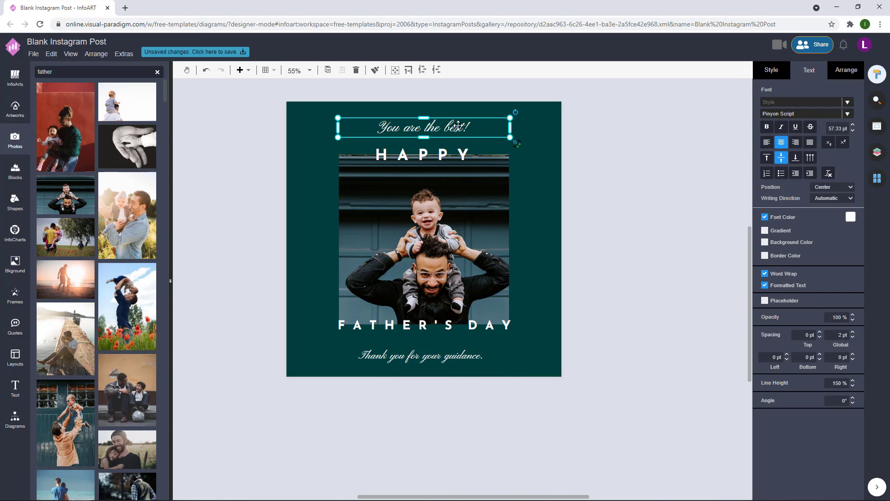
left_click(578, 297)
double_click(475, 357)
left_click(607, 282)
left_click(446, 132)
left_click(460, 364, "shift")
key("Return")
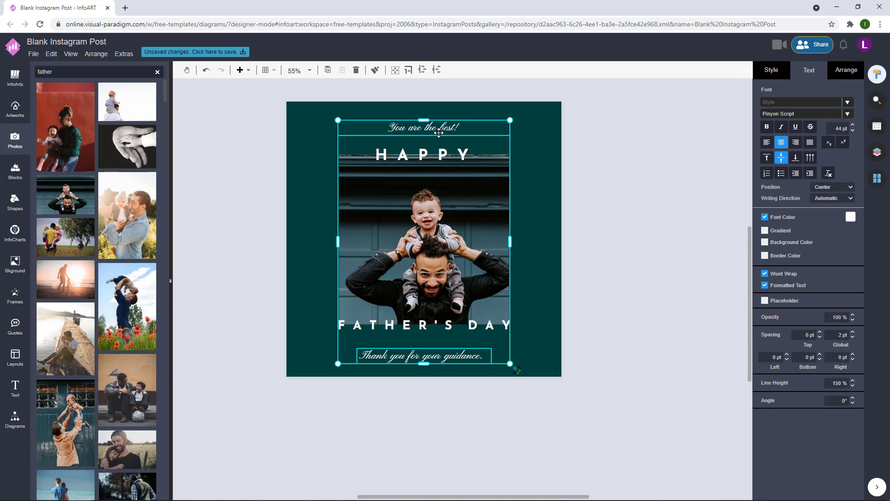
left_click_drag(437, 131, 440, 130)
left_click(684, 176)
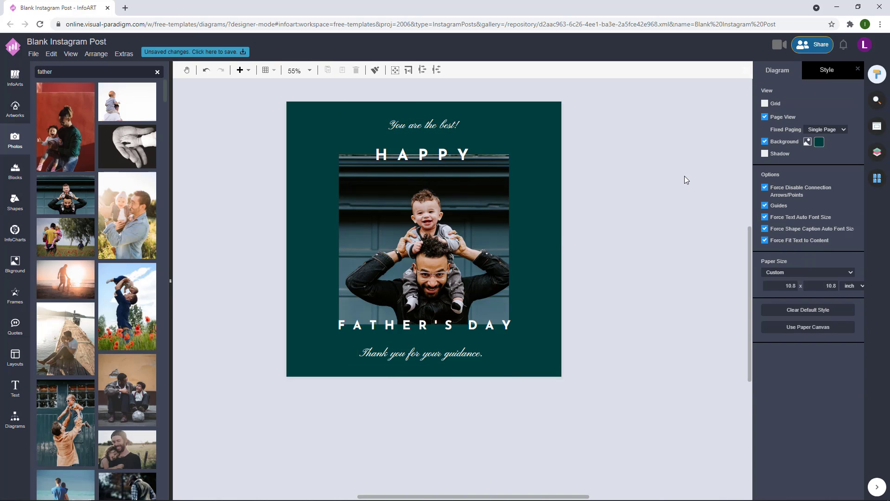
Add an exclamation mark to the end of "FATHER'S DAY", and nudge both headings slightly upwards.
double_click(513, 323)
type("!")
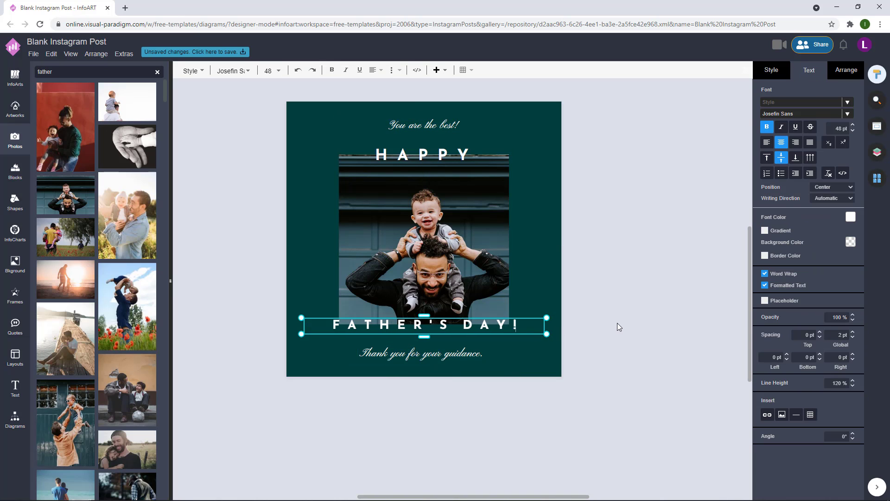
left_click(597, 307)
left_click(495, 325)
left_click(438, 149, "shift")
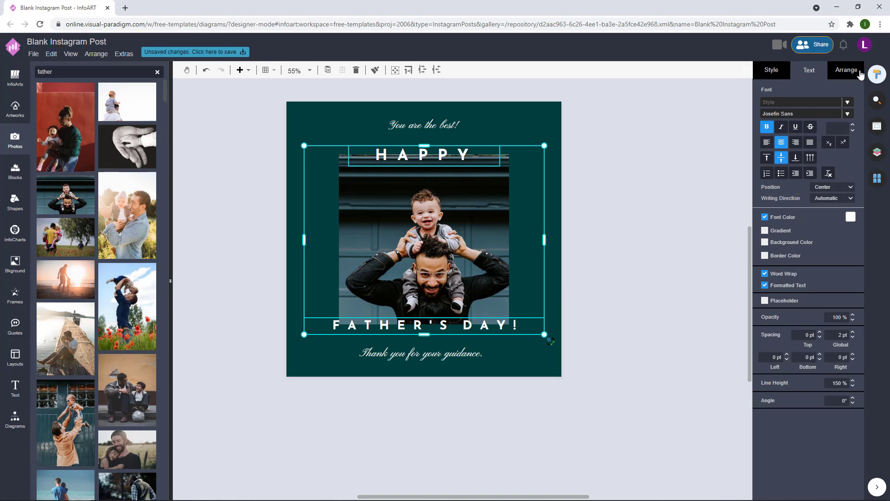
left_click_drag(452, 156, 453, 155)
left_click(630, 159)
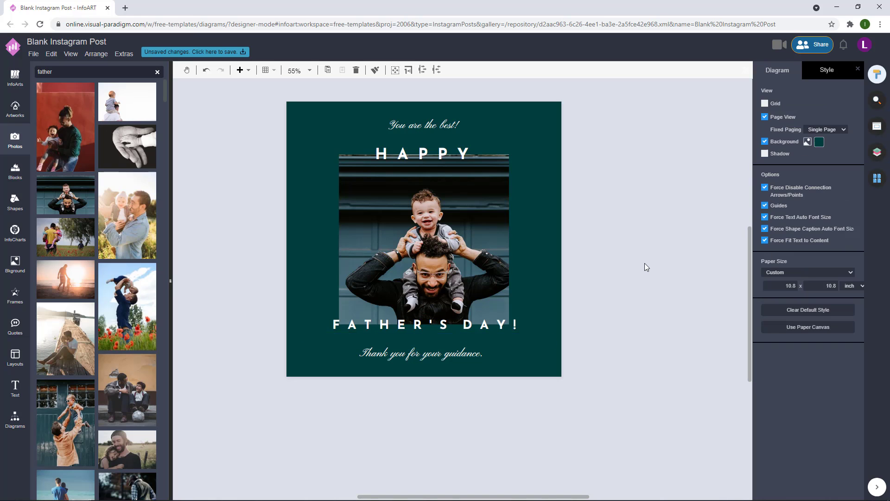
left_click_drag(635, 410, 244, 107)
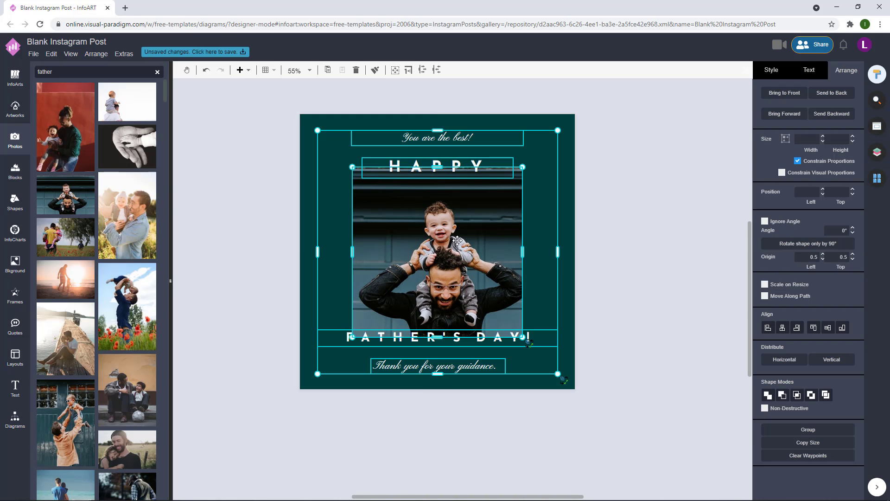
left_click_drag(457, 245, 457, 245)
left_click(616, 222)
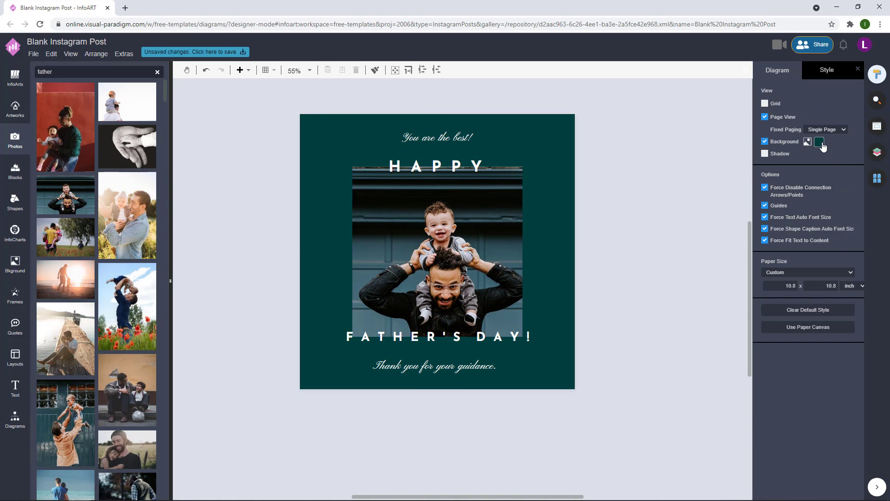
Set the page background to the brighter teal #005b6b, and compare it with the previous colour by undoing and redoing the change.
left_click(819, 142)
left_click(834, 245)
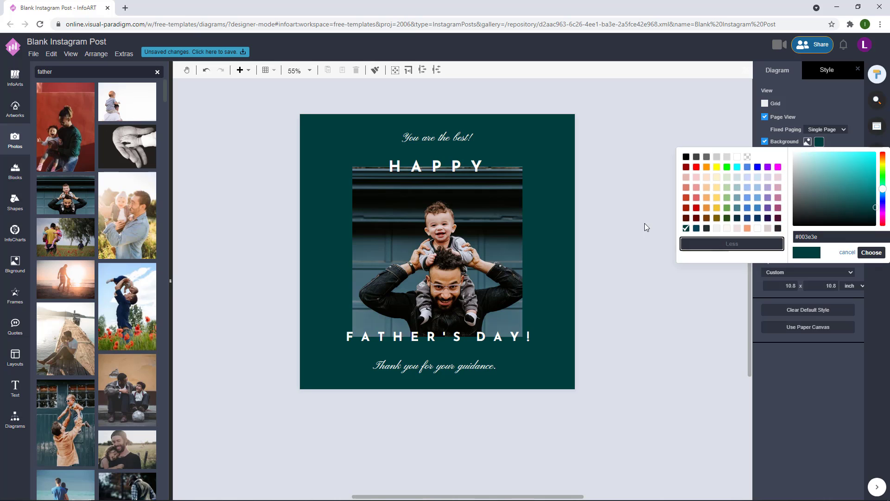
left_click(872, 205)
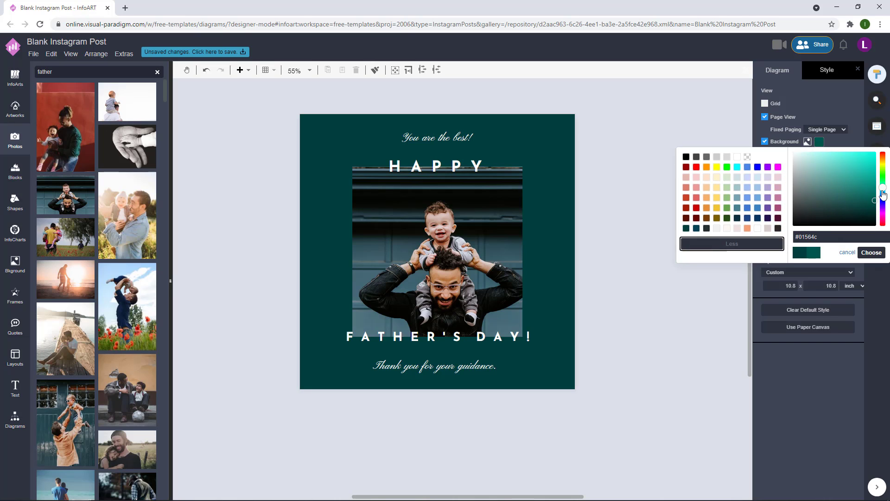
left_click(882, 191)
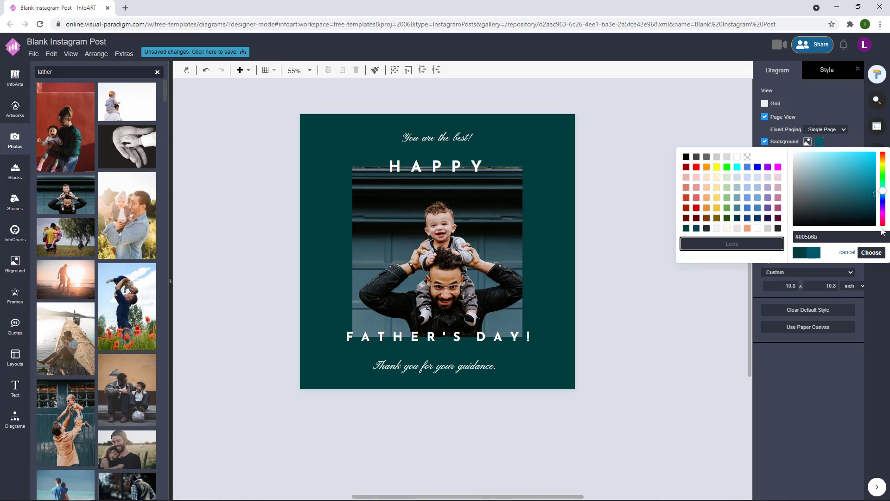
left_click(870, 252)
scroll(682, 249, "up", 2)
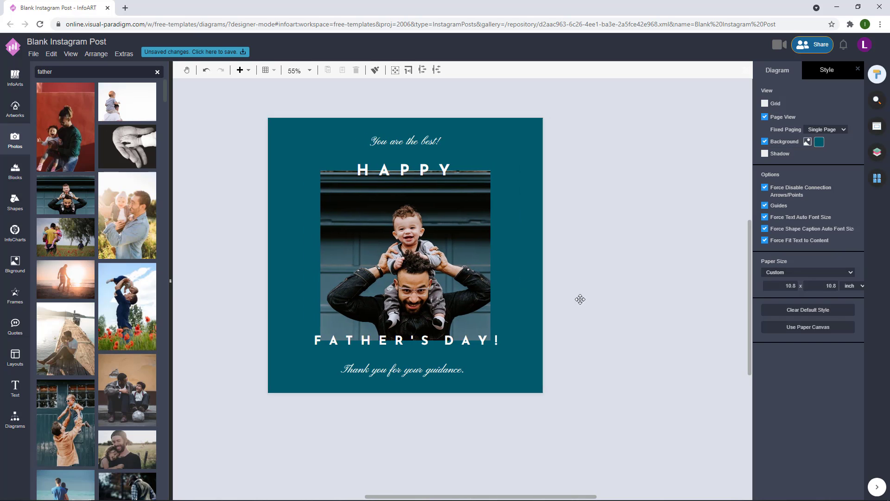
key("ctrl+z")
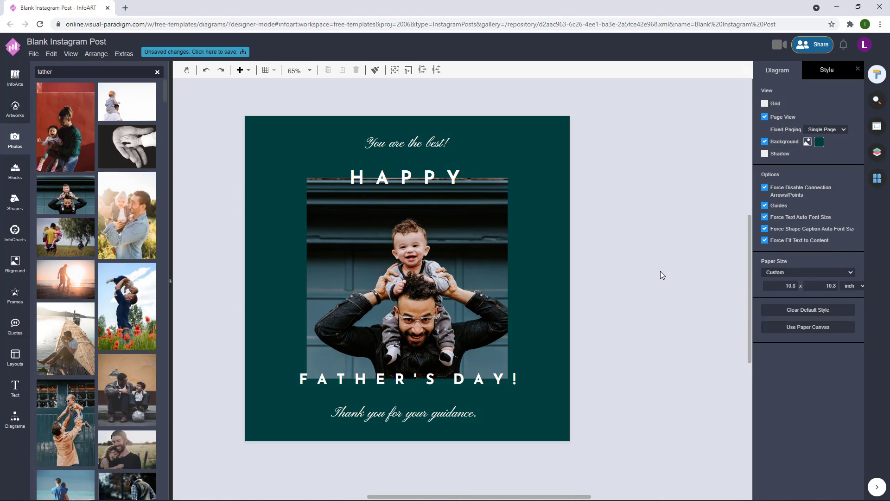
left_click(221, 70)
Try the lighter teal #006f83 as the page background, and undo the change.
left_click(819, 142)
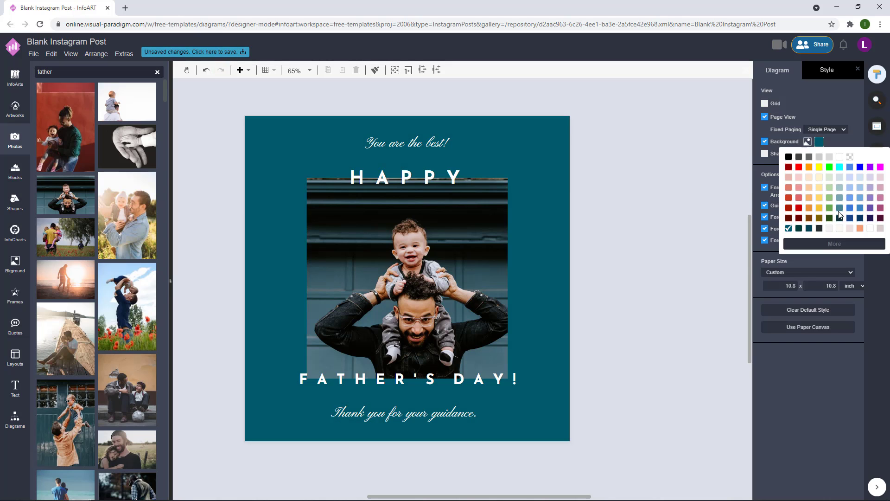
left_click(835, 245)
left_click_drag(875, 196, 877, 192)
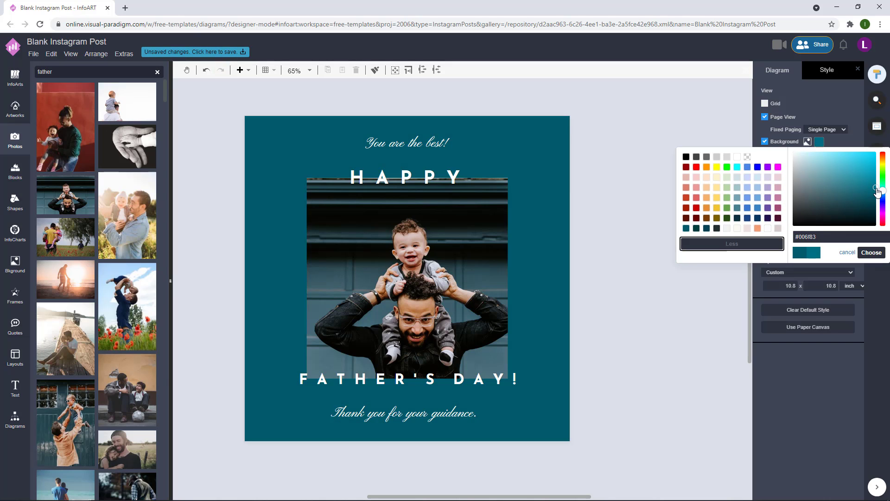
left_click(871, 252)
key("ctrl+z")
Make the teal page background slightly lighter.
left_click(819, 142)
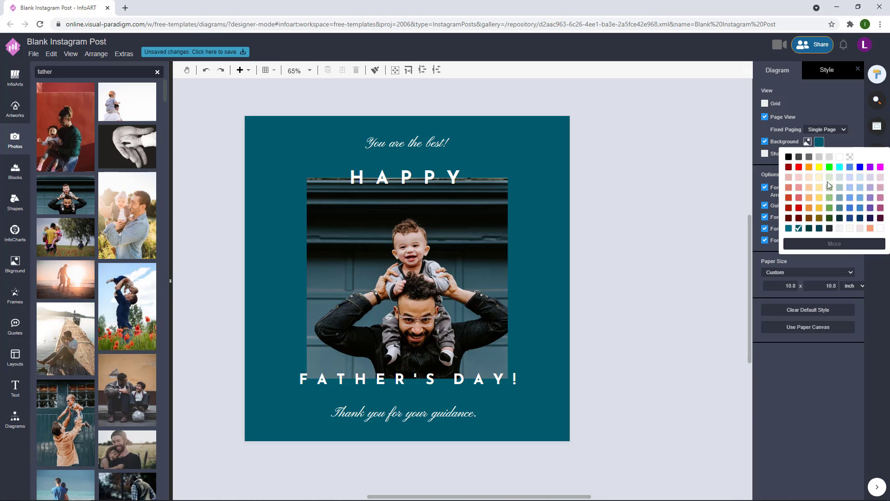
left_click(834, 246)
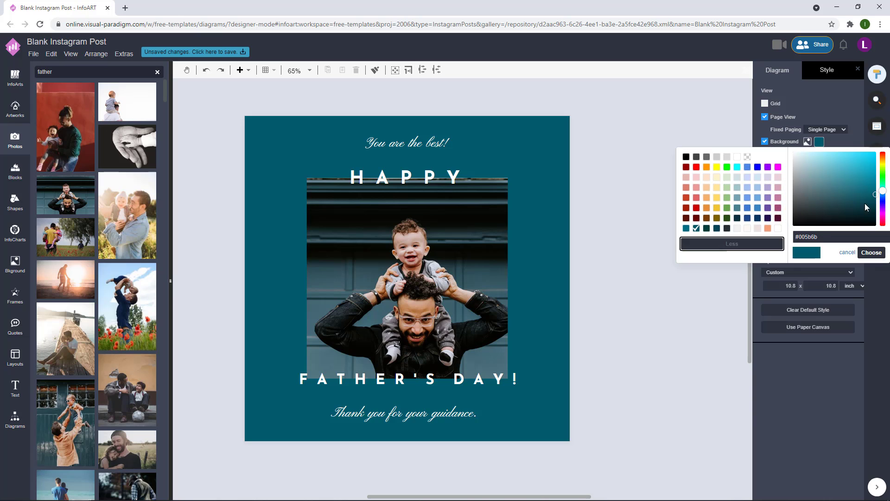
left_click(871, 252)
scroll(652, 302, "down", 1)
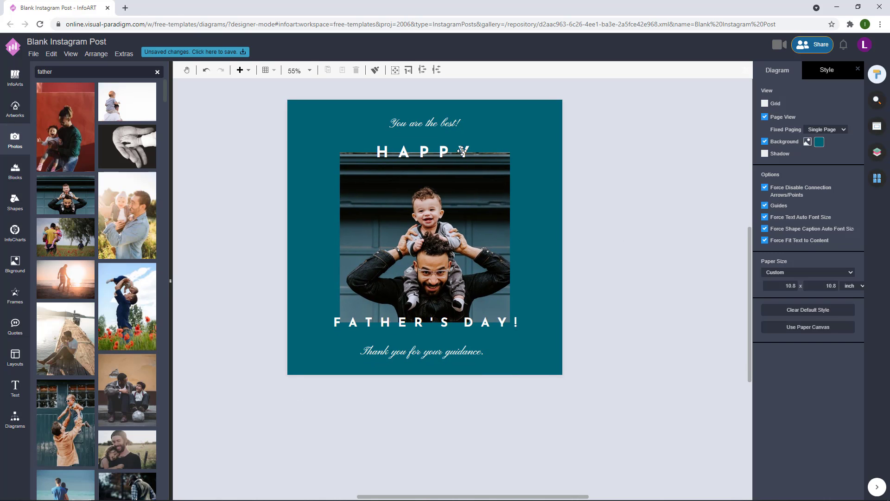
Enlarge the "FATHER'S DAY!" heading to 50 pt, and nudge it slightly upwards over the photo's lower edge.
left_click(507, 319)
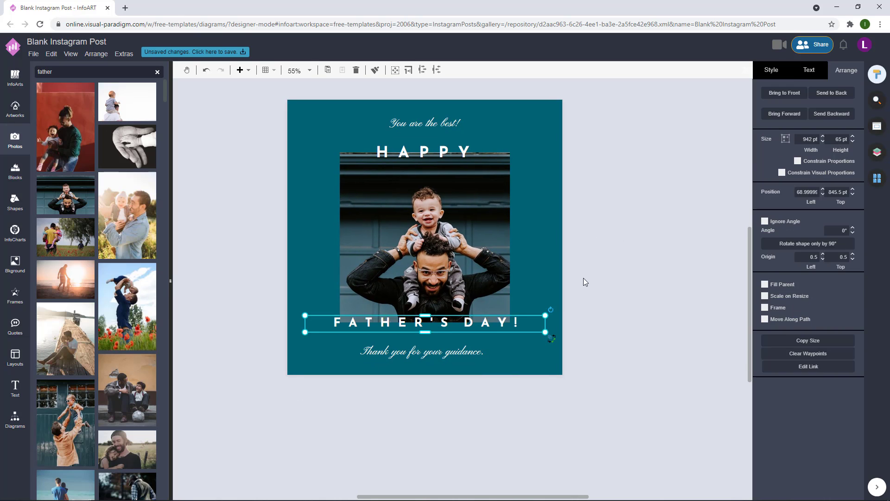
left_click(583, 278)
left_click(527, 325)
double_click(521, 323)
left_click_drag(833, 132, 853, 125)
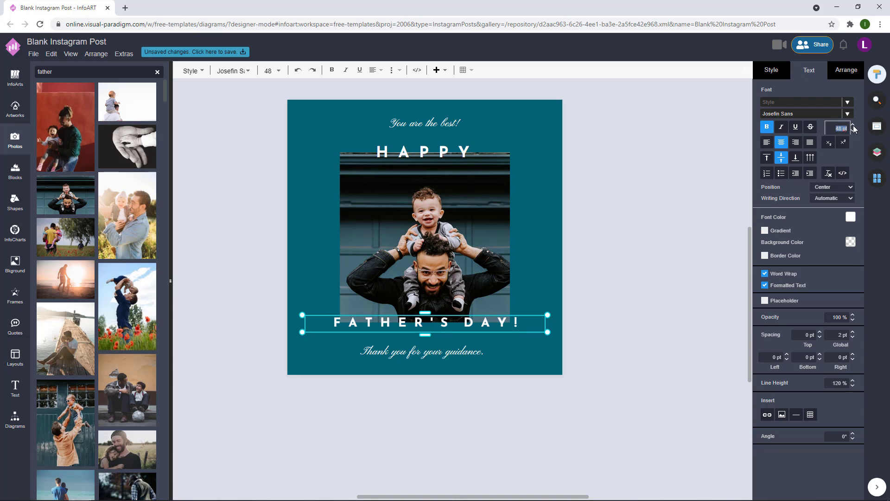
type("50")
key("Return")
left_click(658, 226)
left_click_drag(502, 327, 505, 321)
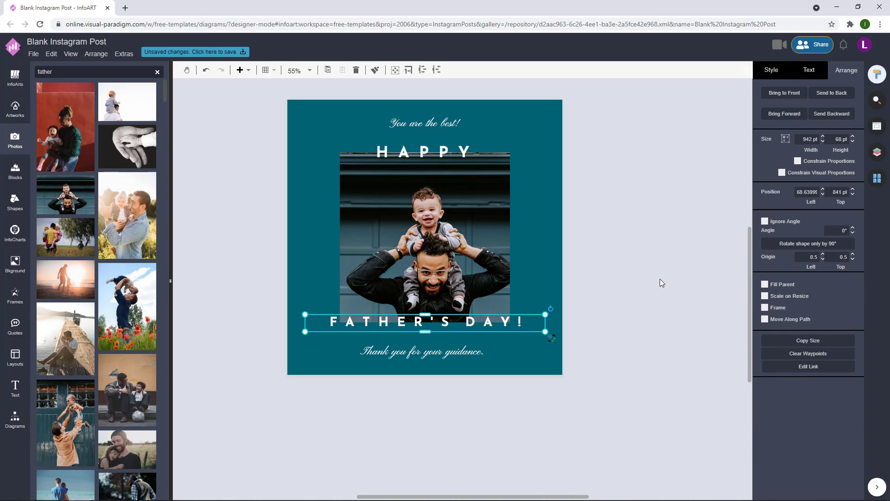
Enlarge the "FATHER'S DAY!" heading to 51 pt, and shift it slightly to the right over the photo's lower edge.
left_click(662, 280)
double_click(467, 154)
left_click(639, 148)
left_click(518, 319)
left_click(809, 70)
left_click(852, 124)
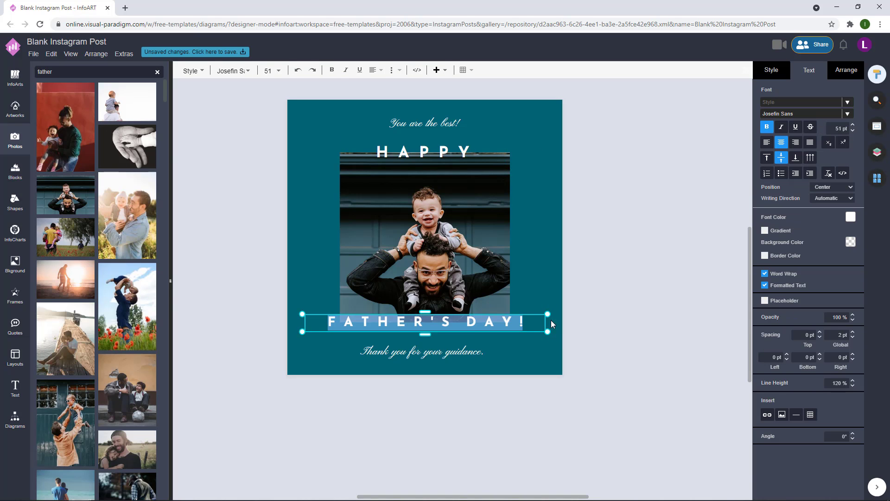
left_click_drag(515, 327, 521, 327)
left_click(647, 255)
left_click(498, 315)
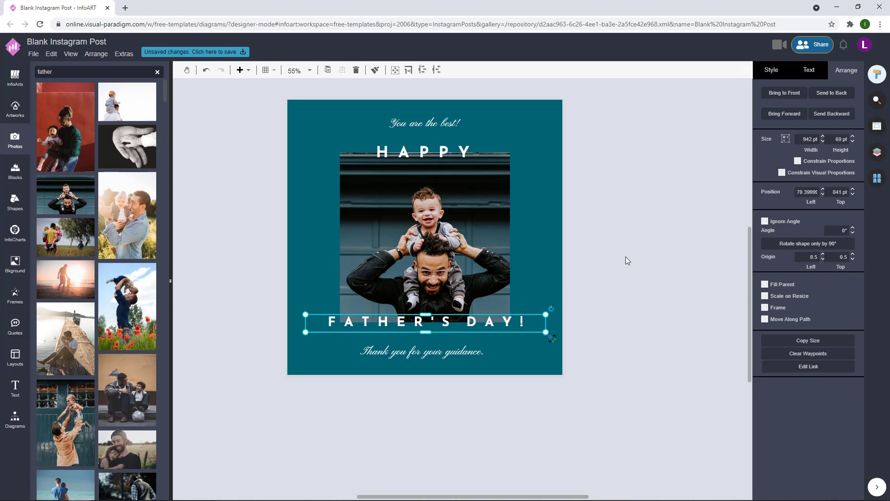
left_click(628, 259)
Nudge the "HAPPY" heading slightly upwards over the photo's upper edge.
left_click(456, 157)
left_click(602, 162)
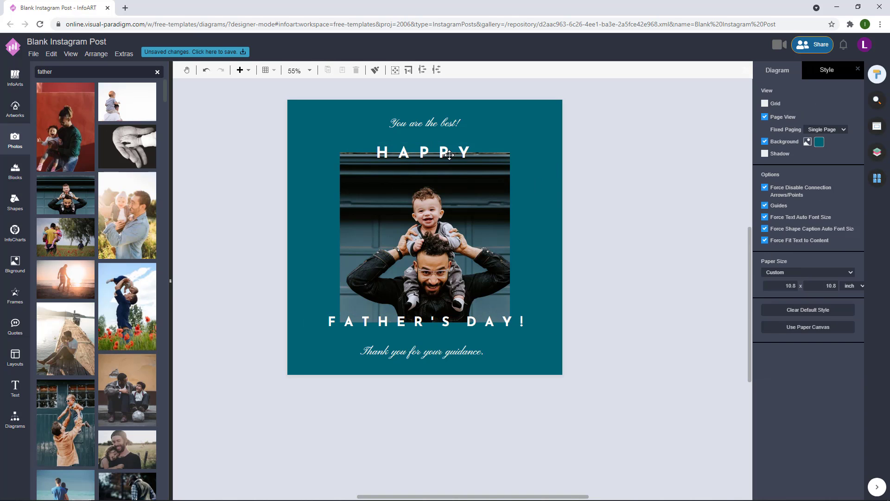
left_click(449, 155)
key("Up")
key("Up")
key("Up")
left_click(633, 153)
Select the photo and all text lines together, and shift them slightly downwards on the page.
scroll(634, 263, "down", 1)
left_click_drag(645, 381, 315, 116)
left_click_drag(458, 248, 458, 249)
left_click(647, 235)
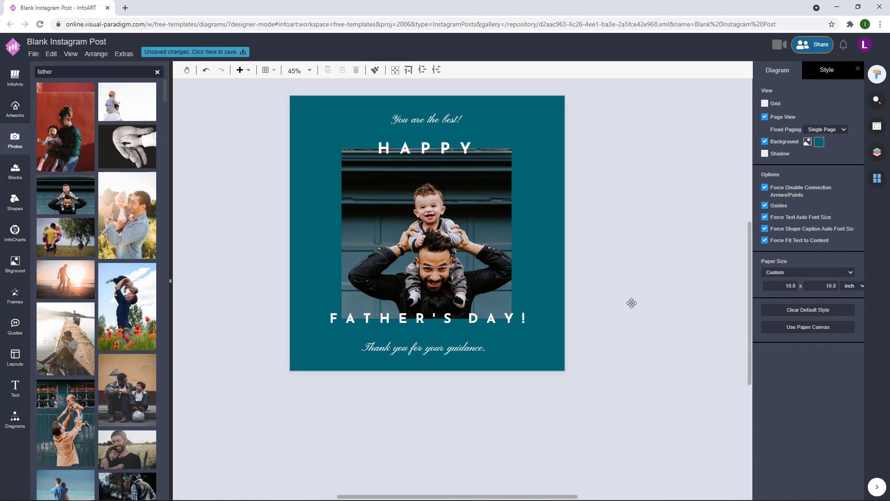
scroll(613, 304, "up", 1)
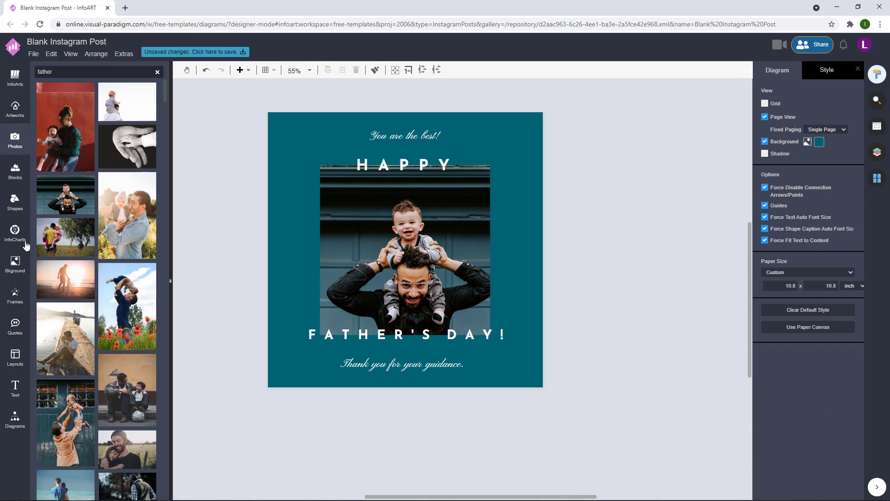
Add the blue Blob background to the page behind the photo and text, and set its opacity to 10%.
left_click(18, 269)
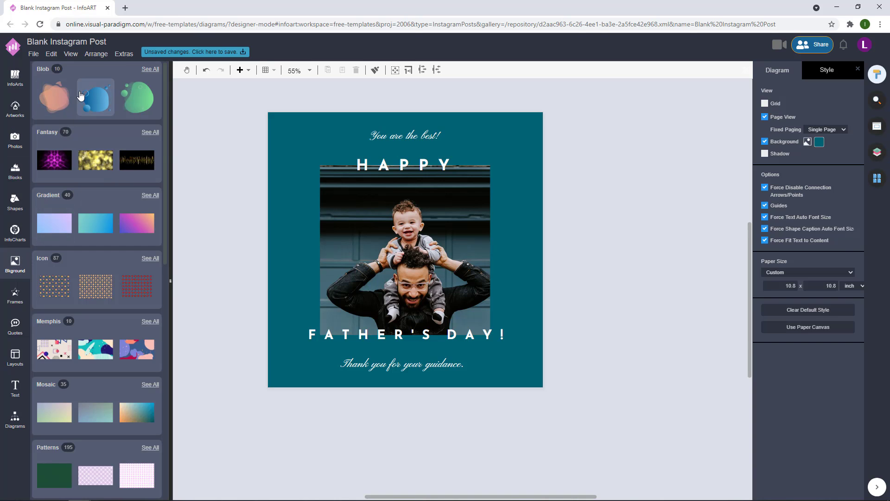
left_click_drag(81, 95, 274, 221)
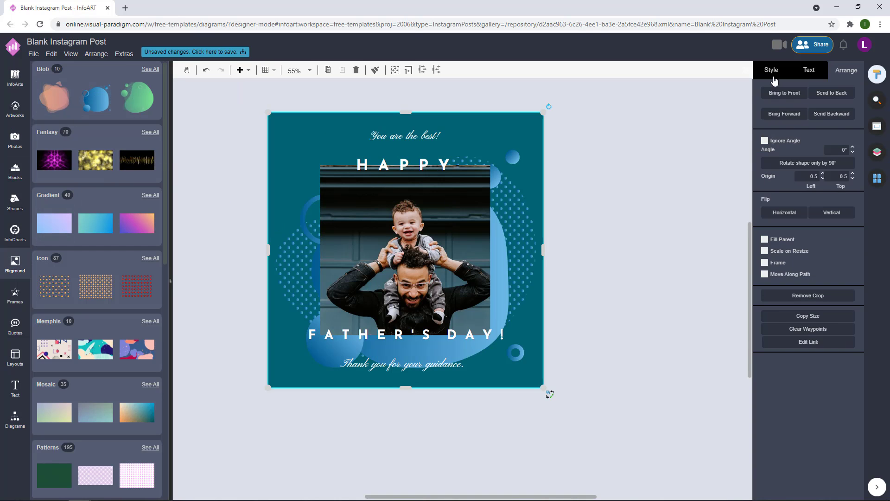
left_click(772, 70)
double_click(836, 150)
type("10")
key("Return")
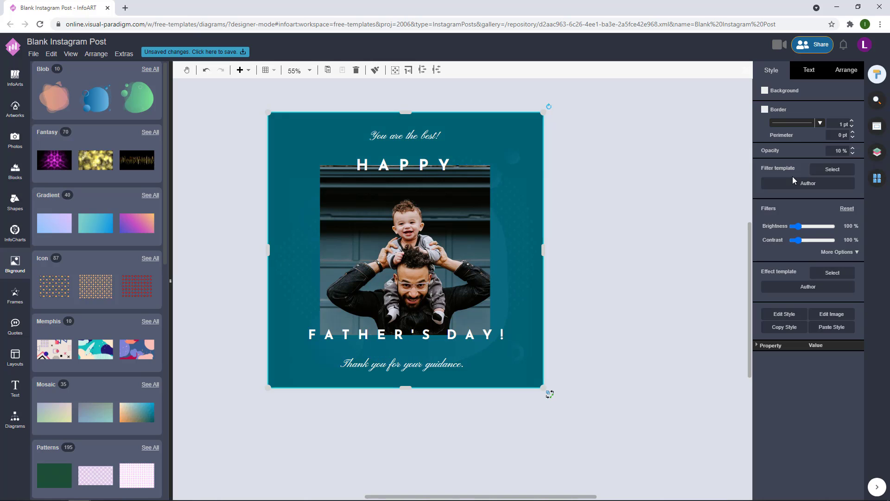
Set the blob background's grayscale filter to 19%, and raise its opacity in two stages to 15% and 20%.
left_click_drag(833, 150, 857, 151)
type("15")
key("Return")
left_click(830, 254)
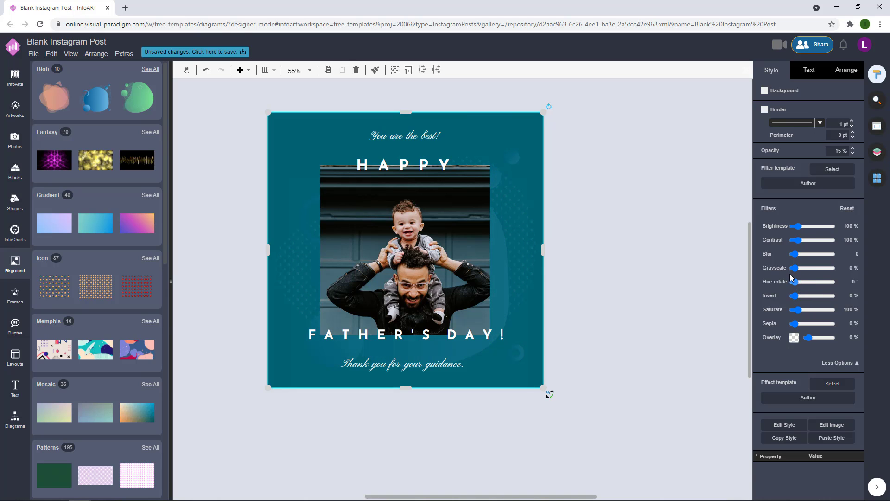
left_click_drag(794, 268, 805, 270)
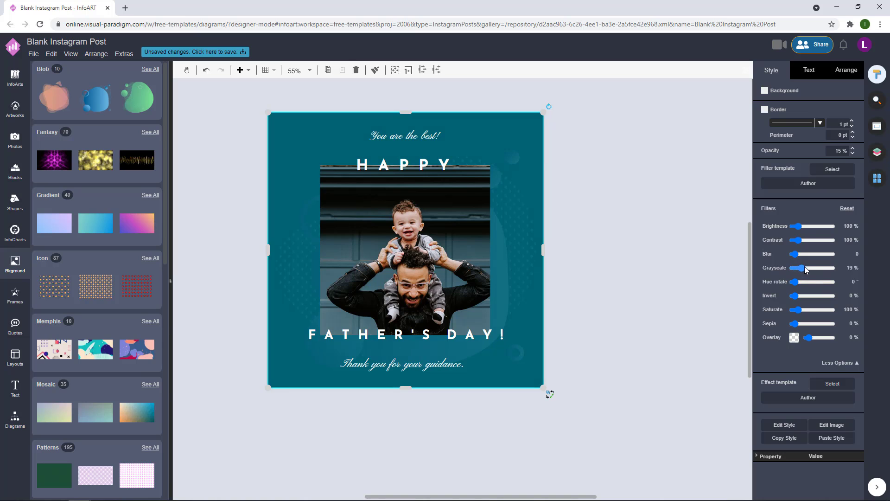
left_click(838, 151)
type("20")
key("Return")
left_click(645, 199)
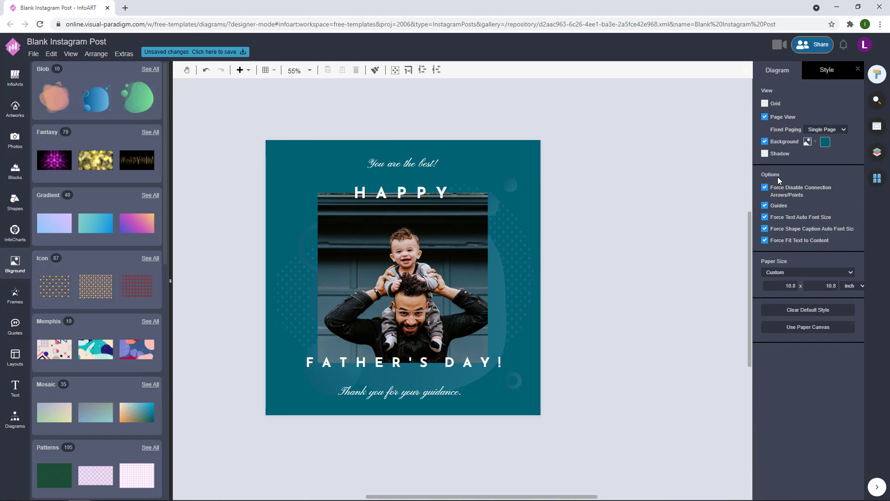
Unlock the Background layer, and flip its blob graphic vertically, trying a horizontal flip and reverting it.
left_click(876, 152)
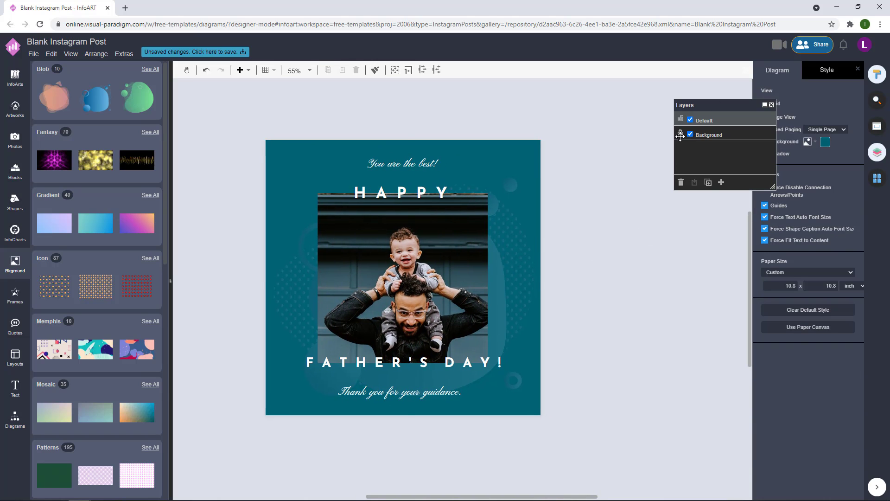
left_click(510, 206)
left_click(846, 70)
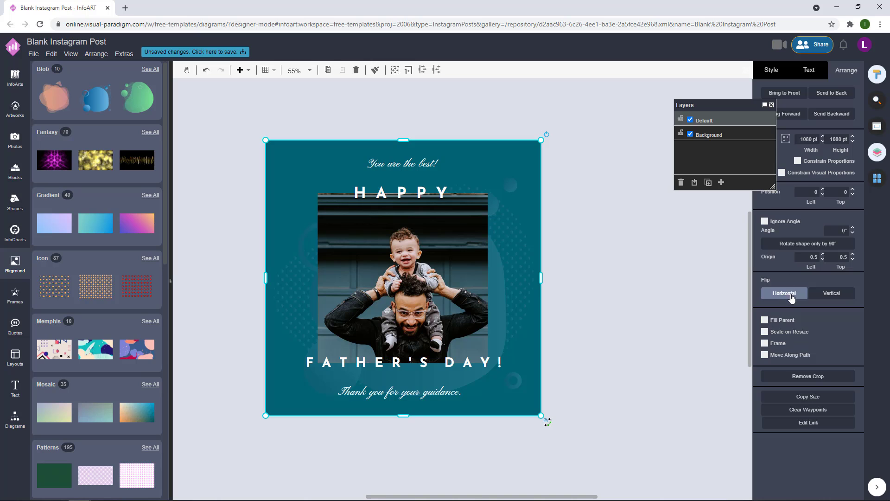
left_click(791, 298)
left_click(831, 294)
left_click(779, 295)
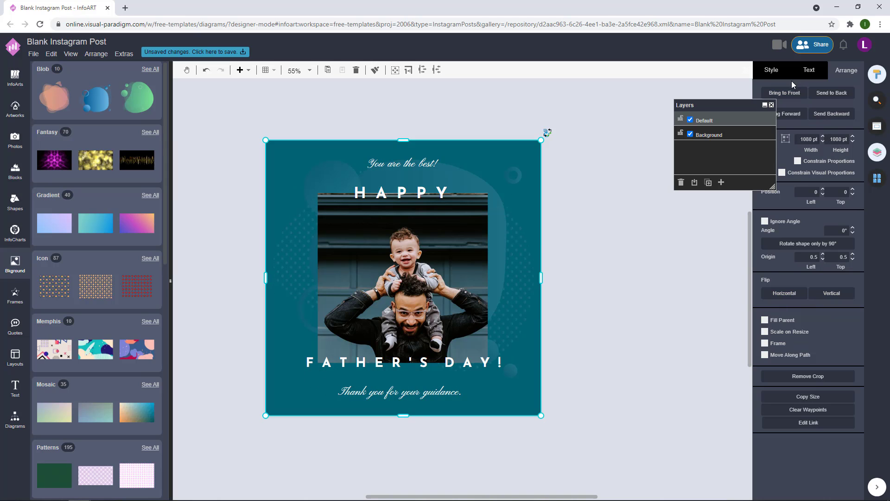
Set the blob graphic's grayscale filter to about 73%, adjust its opacity, and lock the Background layer again.
left_click(772, 70)
left_click_drag(795, 268, 821, 271)
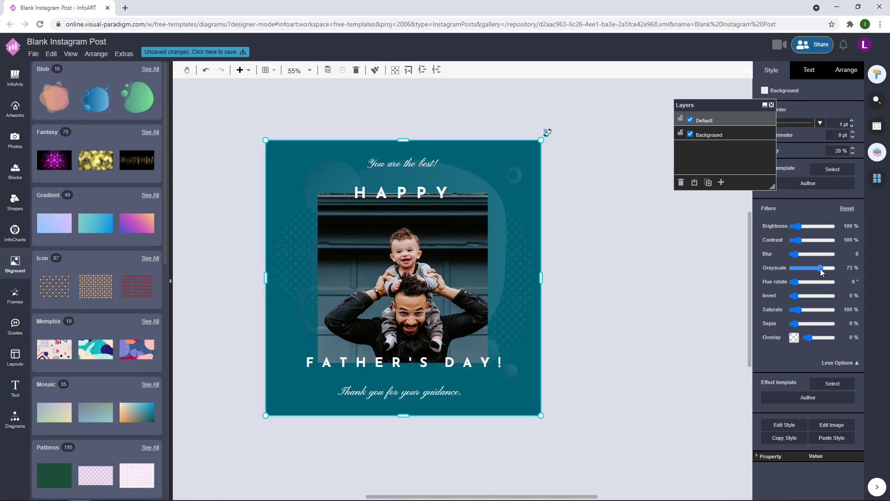
left_click(839, 150)
type("10.")
type("8")
left_click(545, 289)
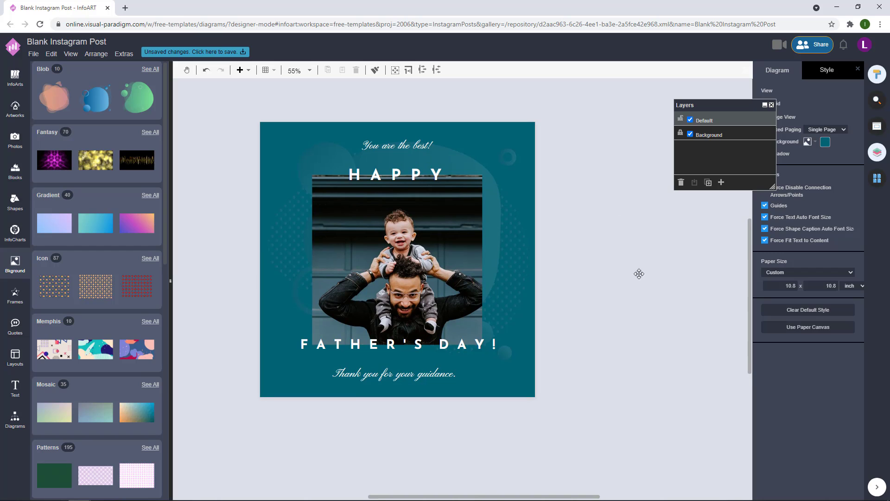
left_click_drag(646, 289, 639, 288)
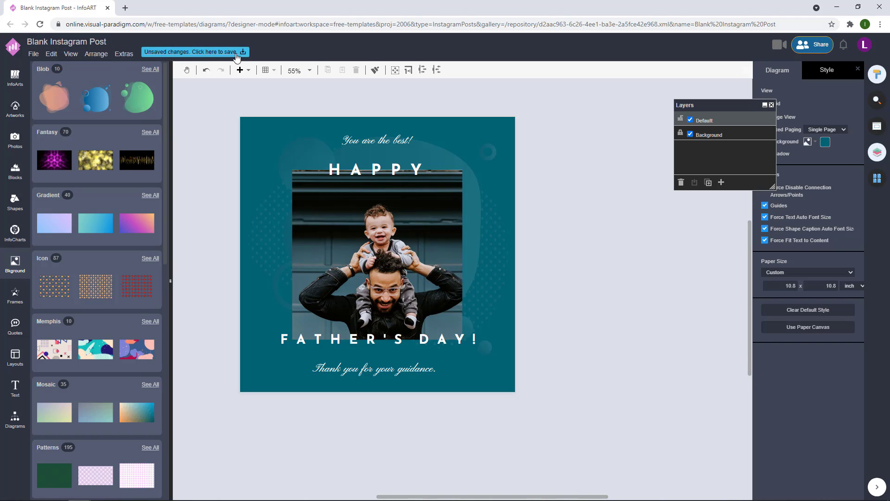
left_click(69, 42)
type("H")
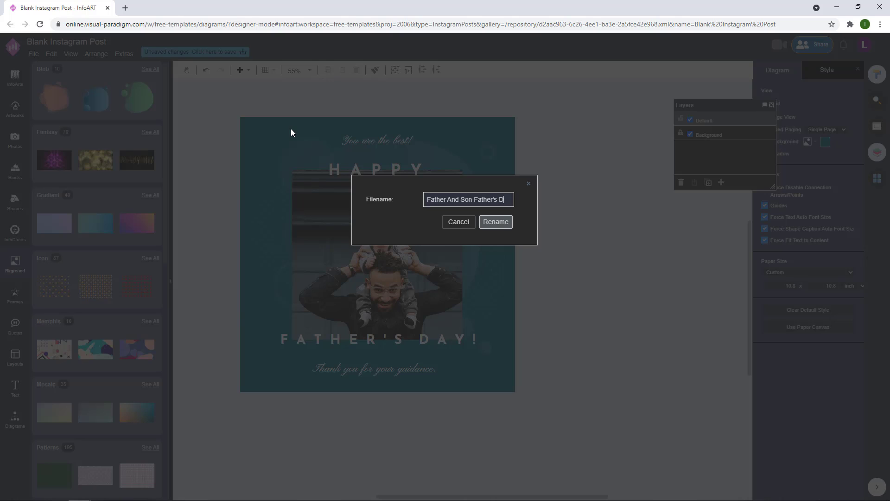
type("ay instagram Post")
key("ctrl+a")
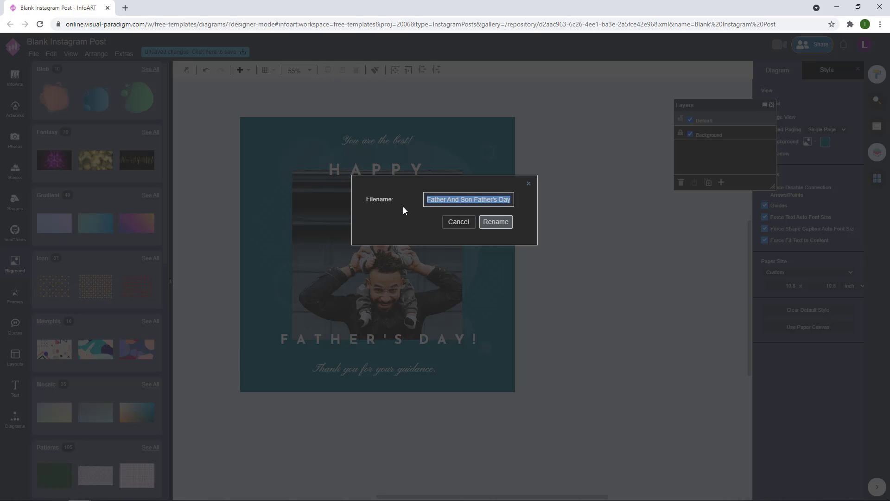
left_click(459, 222)
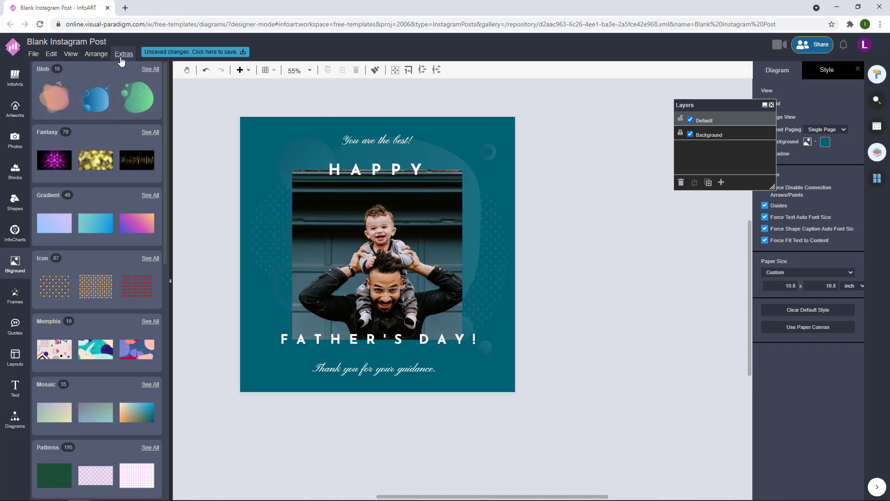